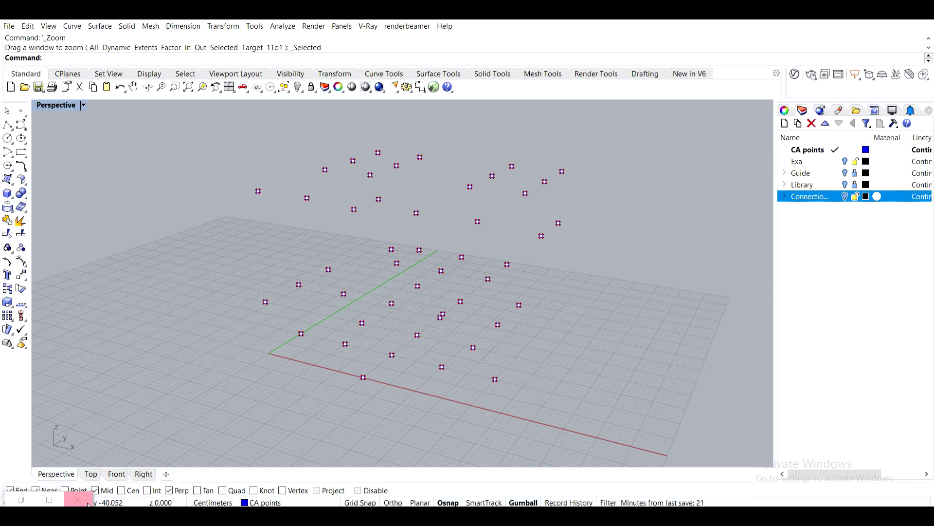
- Look over the LTH Tutorials playlist in the web browser and return to Rhino to examine the CA points
{"action": "left_click", "coordinate": [74, 516]}
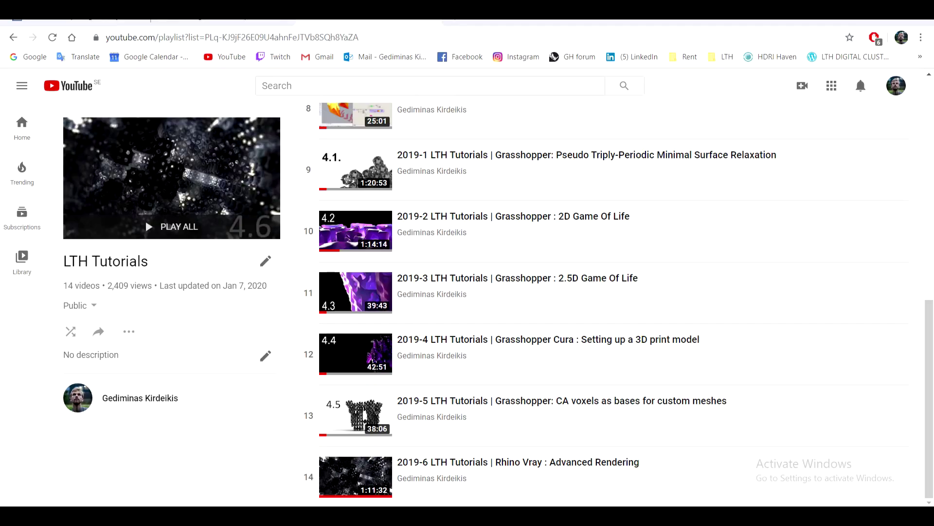
{"action": "left_click", "coordinate": [769, 515]}
{"action": "right_click_drag", "start_coordinate": [577, 302], "coordinate": [565, 318]}
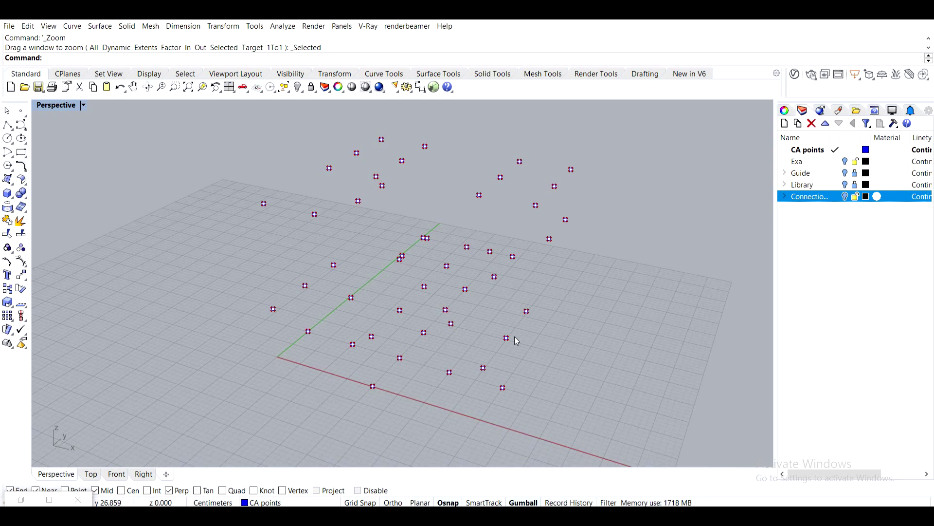
{"action": "right_click_drag", "start_coordinate": [471, 284], "coordinate": [494, 278]}
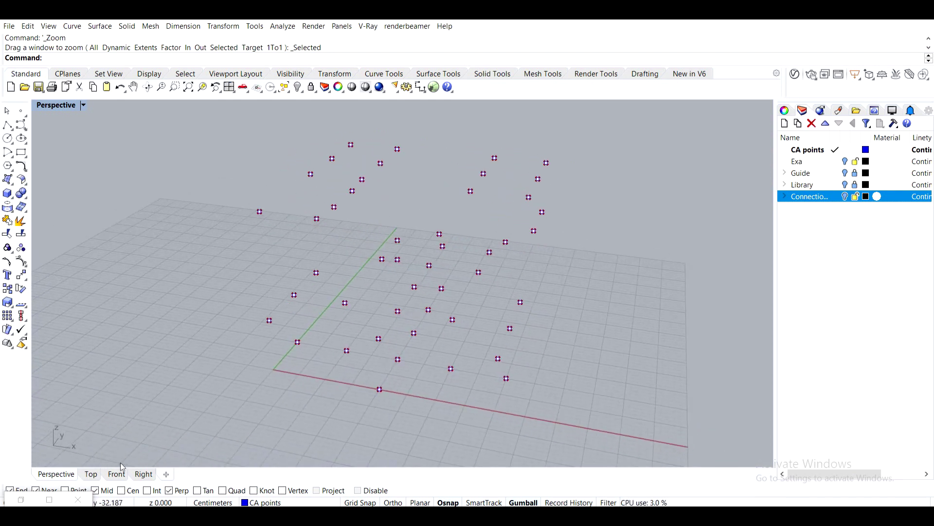
{"action": "right_click_drag", "start_coordinate": [380, 324], "coordinate": [421, 324]}
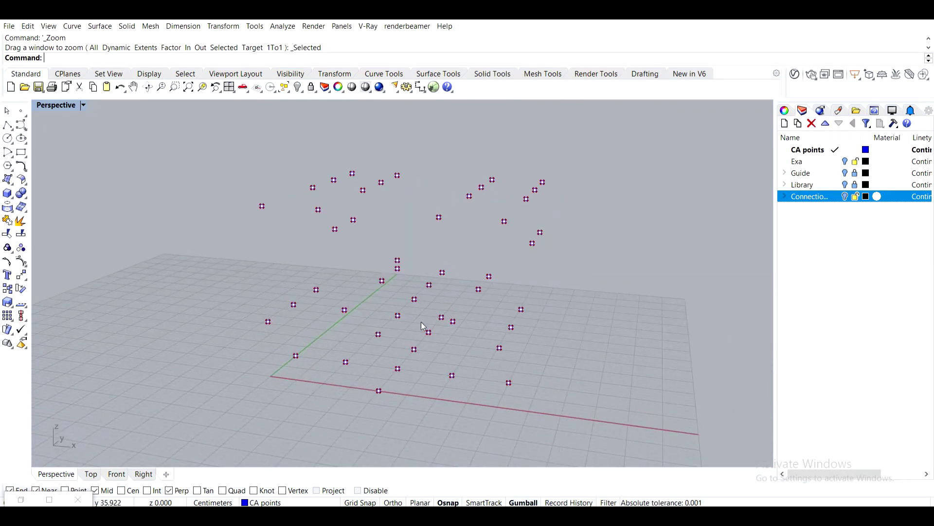
- Switch to Grasshopper, turn on the Preview component fed by wbCatmullClark, and return to Rhino to inspect the mesh
{"action": "left_click", "coordinate": [31, 501]}
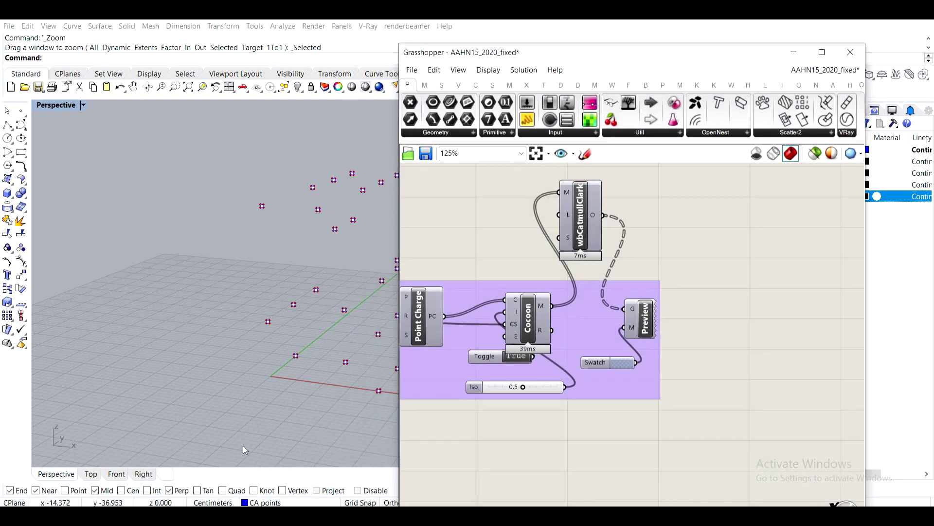
{"action": "middle_click", "coordinate": [645, 330]}
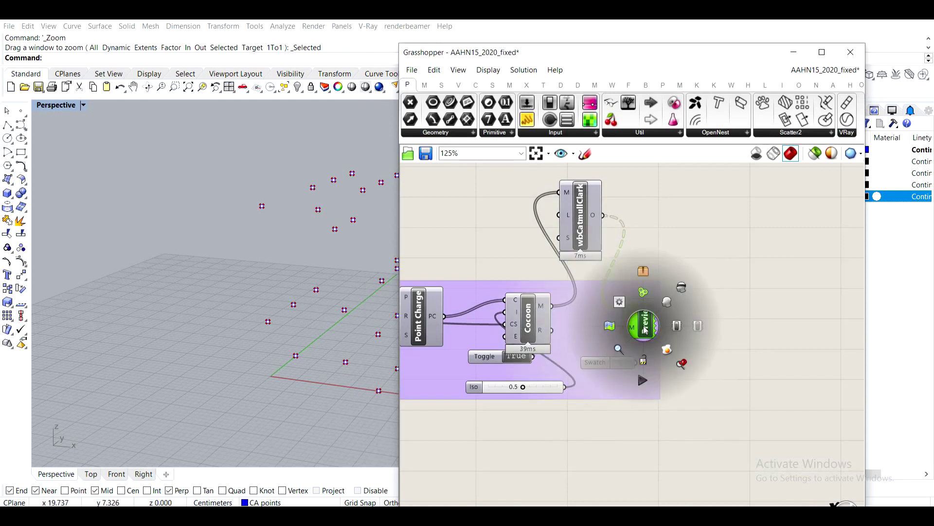
{"action": "left_click", "coordinate": [680, 305]}
{"action": "left_click", "coordinate": [692, 272]}
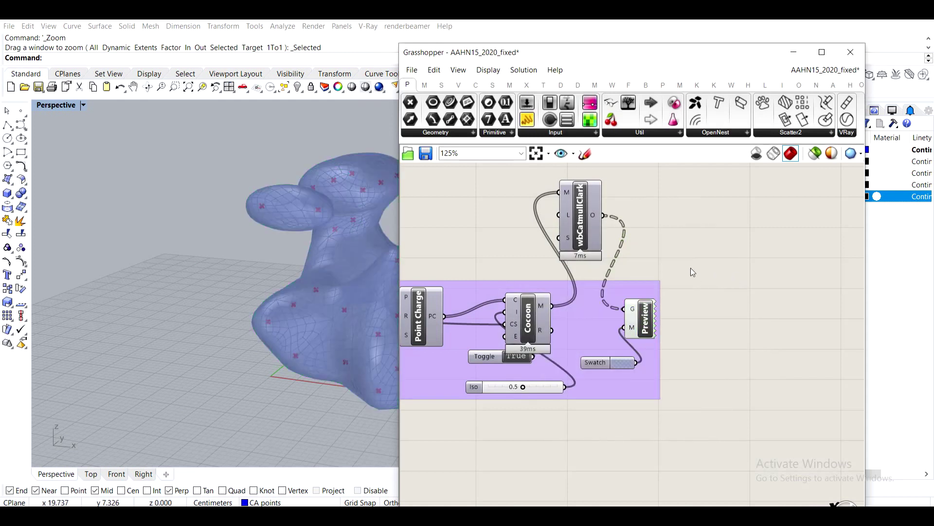
{"action": "left_click", "coordinate": [793, 53]}
{"action": "right_click_drag", "start_coordinate": [541, 269], "coordinate": [477, 287]}
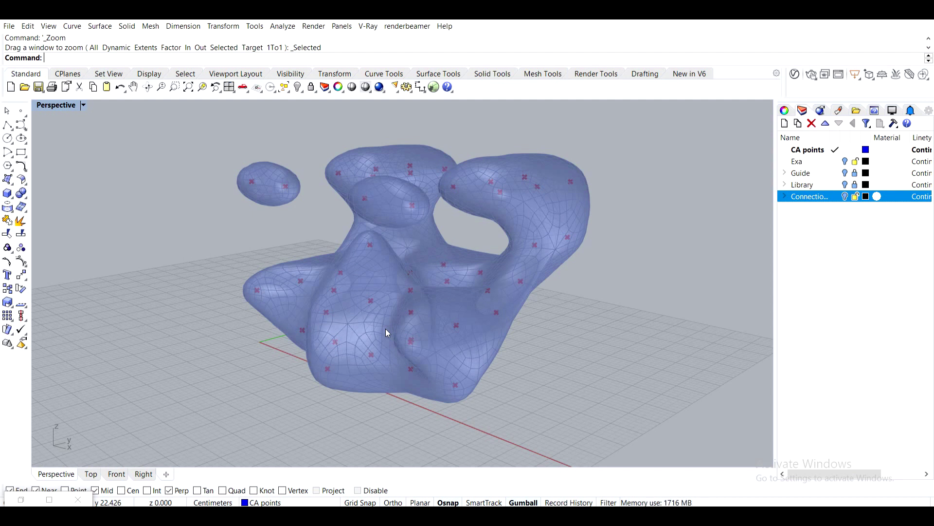
{"action": "right_click_drag", "start_coordinate": [403, 315], "coordinate": [401, 325]}
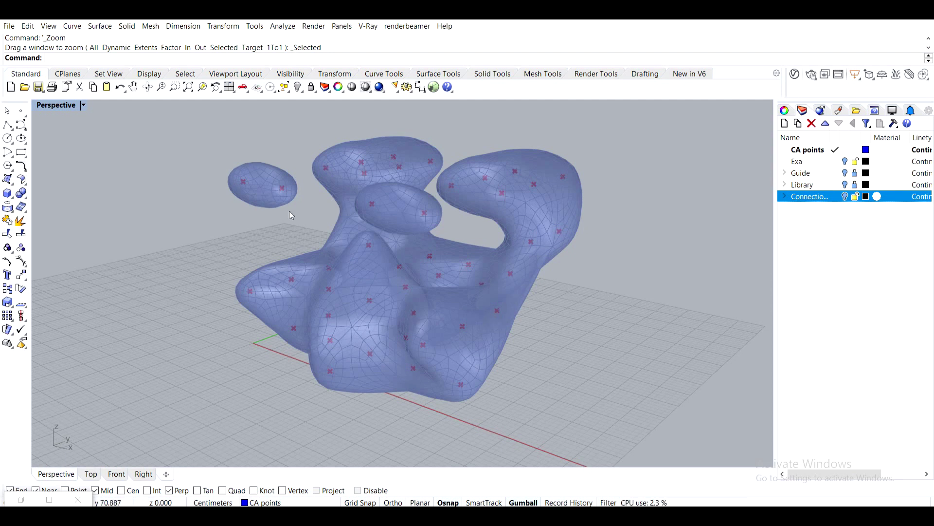
- Switch to the web browser and read the Cocoon add-on description on bespokegeometry.com
{"action": "mouse_move", "coordinate": [75, 514]}
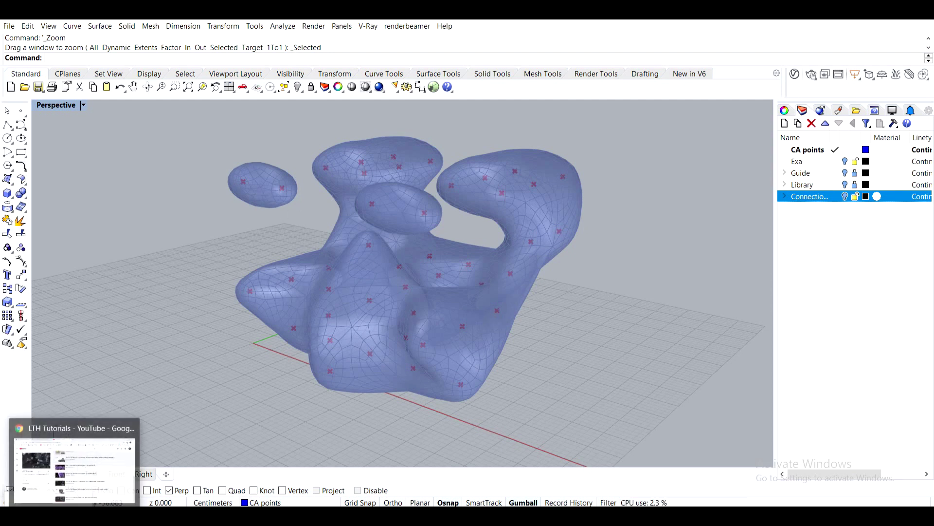
{"action": "left_click", "coordinate": [90, 470]}
{"action": "left_click", "coordinate": [70, 20]}
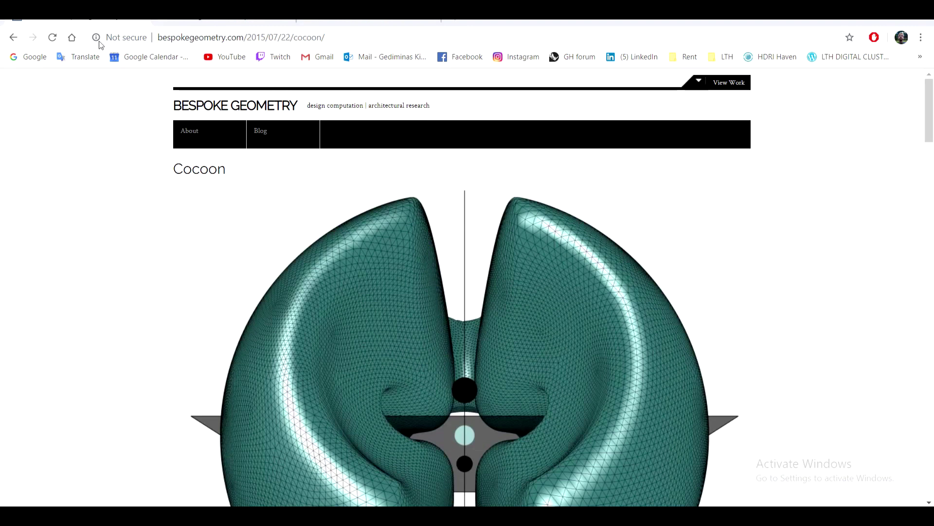
{"action": "scroll", "coordinate": [474, 278], "scroll_direction": "down", "scroll_amount": 5}
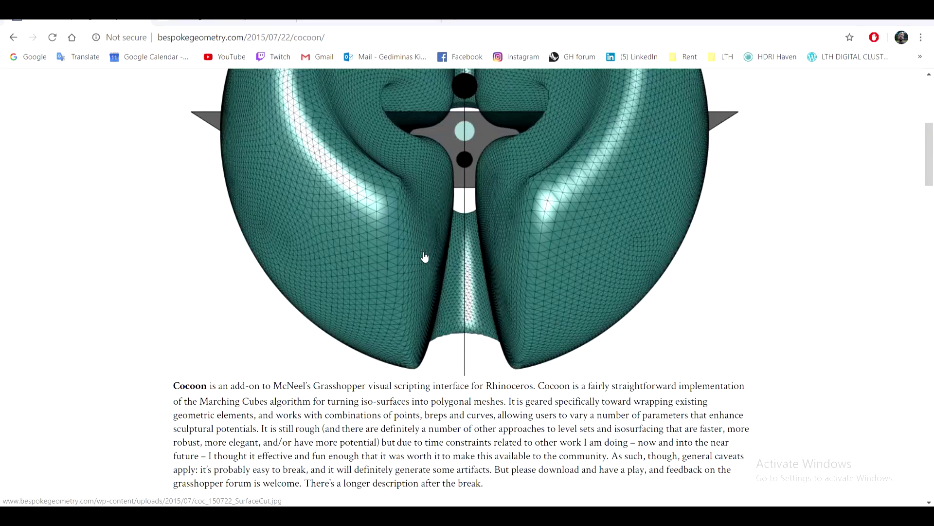
- Review the Wikipedia article on Marching cubes, including the figure of 15 cube configurations, and return to Rhino
{"action": "left_click", "coordinate": [221, 21]}
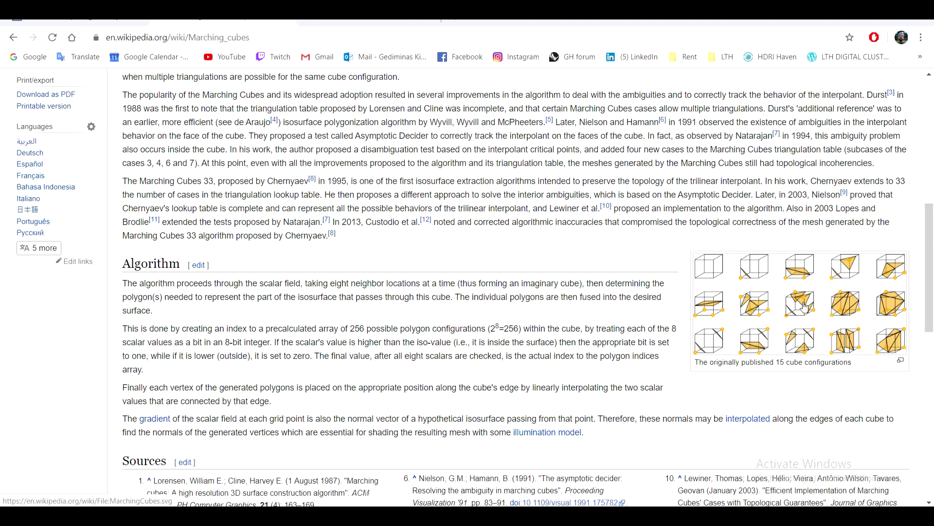
{"action": "scroll", "coordinate": [590, 268], "scroll_direction": "up", "scroll_amount": 3}
{"action": "scroll", "coordinate": [590, 268], "scroll_direction": "up", "scroll_amount": 4}
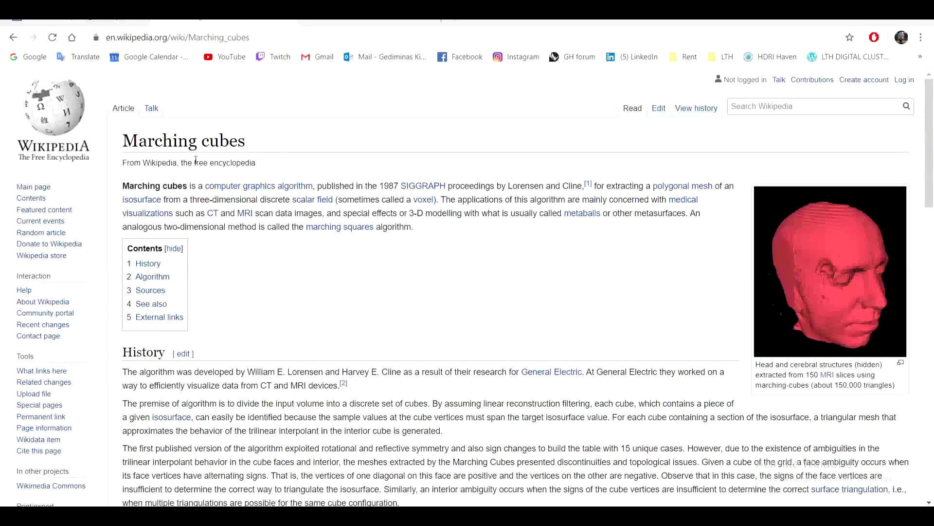
{"action": "scroll", "coordinate": [459, 240], "scroll_direction": "down", "scroll_amount": 3}
{"action": "scroll", "coordinate": [562, 264], "scroll_direction": "down", "scroll_amount": 4}
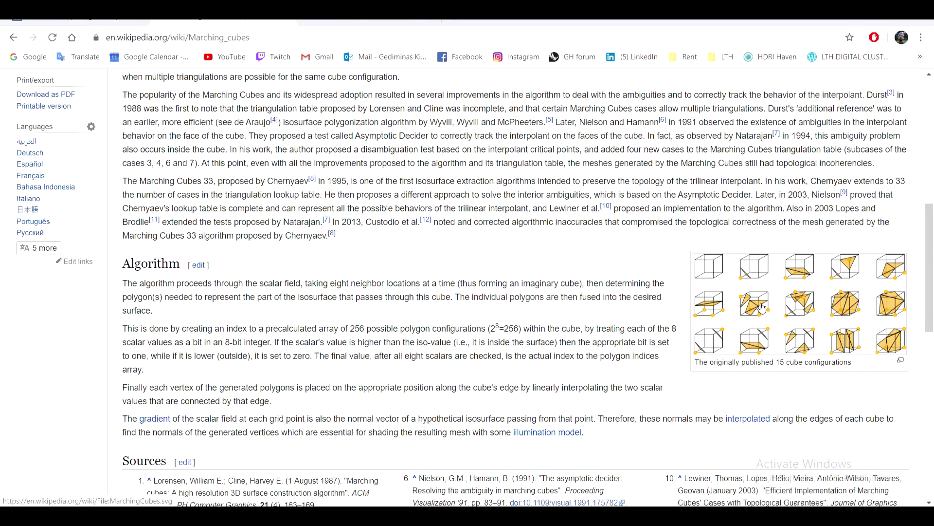
{"action": "right_click", "coordinate": [789, 296]}
{"action": "left_click", "coordinate": [569, 222]}
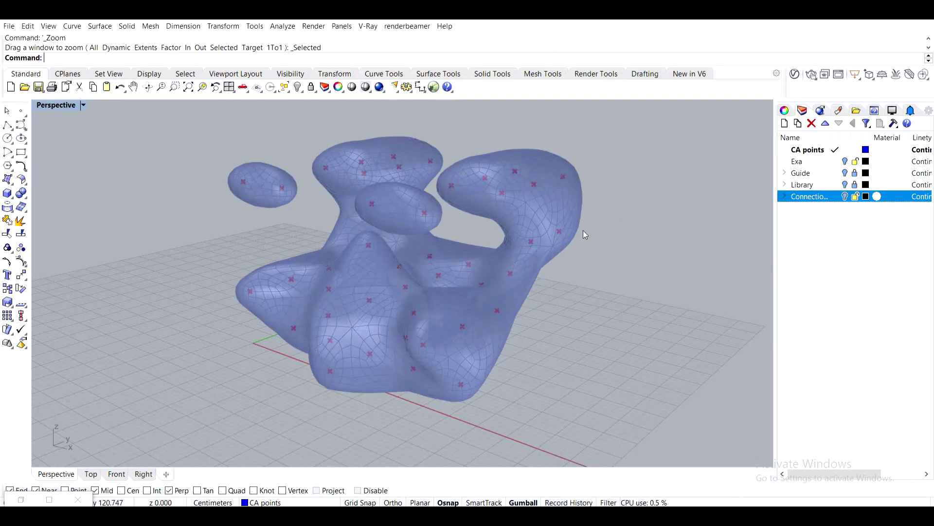
- Turn on the Guide layer and look over the numbered cube configurations
{"action": "right_click_drag", "start_coordinate": [518, 262], "coordinate": [548, 318]}
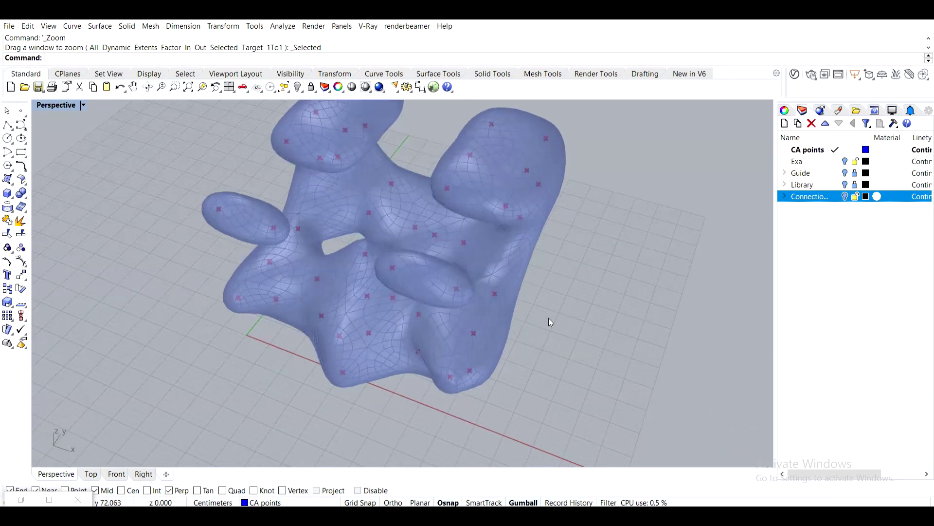
{"action": "scroll", "coordinate": [545, 313], "scroll_direction": "down", "scroll_amount": 3}
{"action": "right_click_drag", "start_coordinate": [381, 318], "coordinate": [530, 330], "text": "shift"}
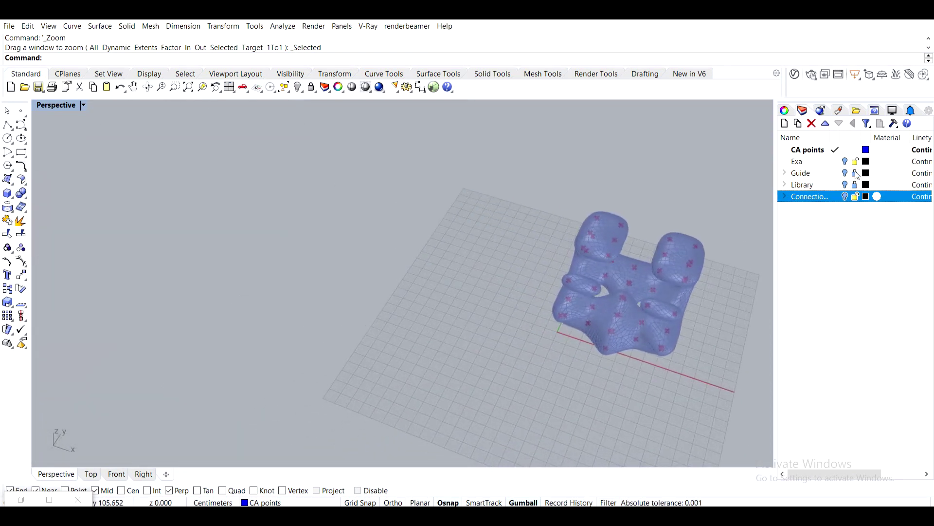
{"action": "left_click", "coordinate": [845, 173]}
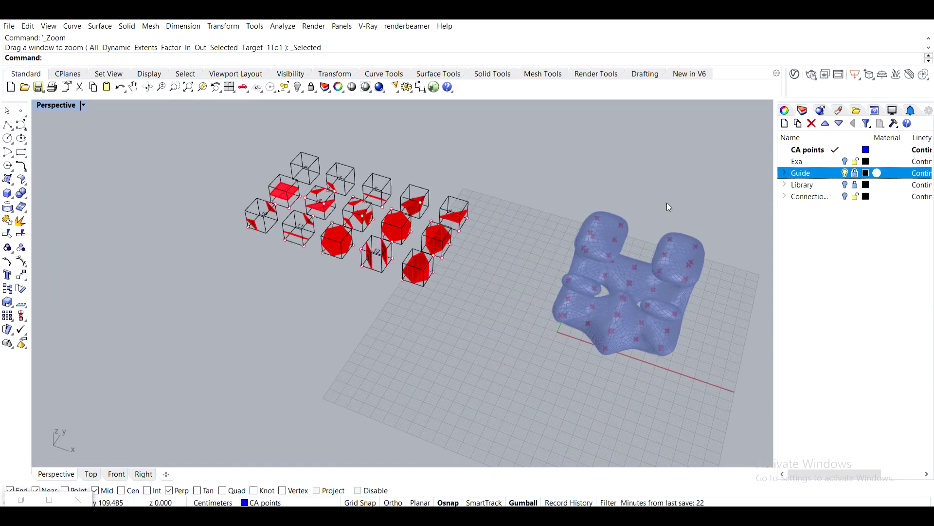
{"action": "right_click_drag", "start_coordinate": [214, 302], "coordinate": [459, 282]}
{"action": "scroll", "coordinate": [398, 253], "scroll_direction": "up", "scroll_amount": 2}
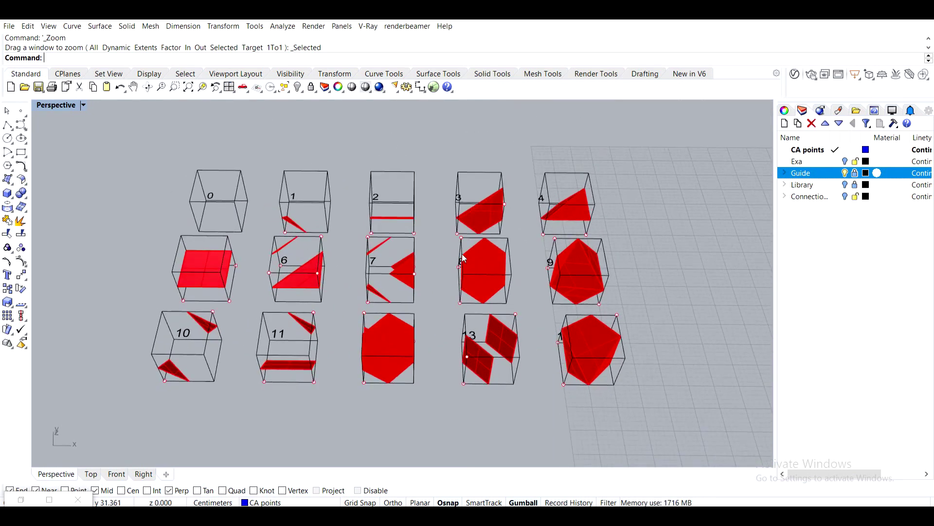
{"action": "right_click_drag", "start_coordinate": [479, 341], "coordinate": [583, 295]}
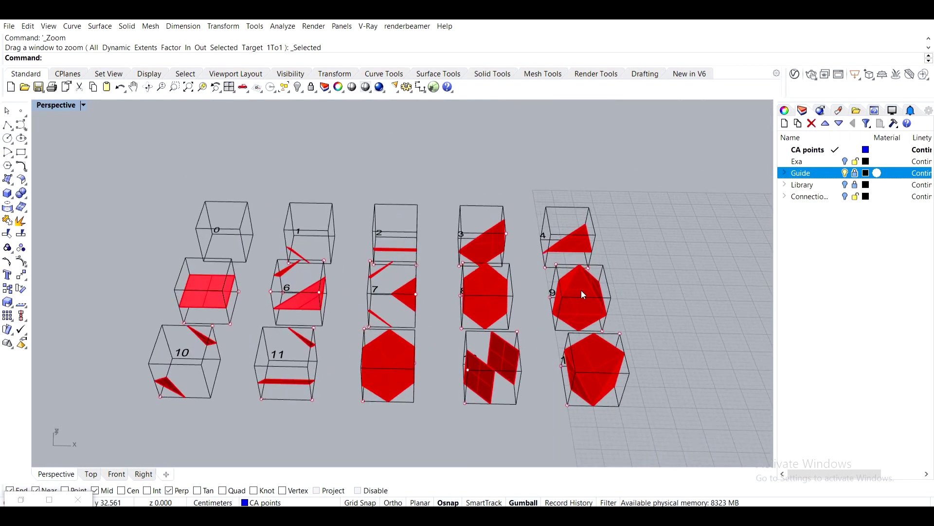
- Switch to Grasshopper to survey the whole AAHN15_2020_fixed definition, and return to Rhino
{"action": "left_click", "coordinate": [22, 500]}
{"action": "scroll", "coordinate": [618, 331], "scroll_direction": "down", "scroll_amount": 6}
{"action": "right_click_drag", "start_coordinate": [618, 325], "coordinate": [526, 208]}
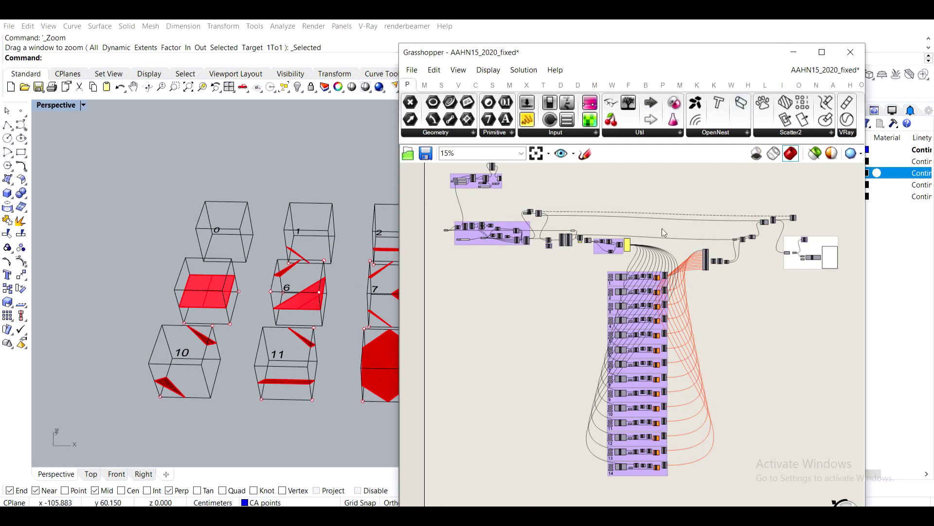
{"action": "left_click", "coordinate": [794, 52]}
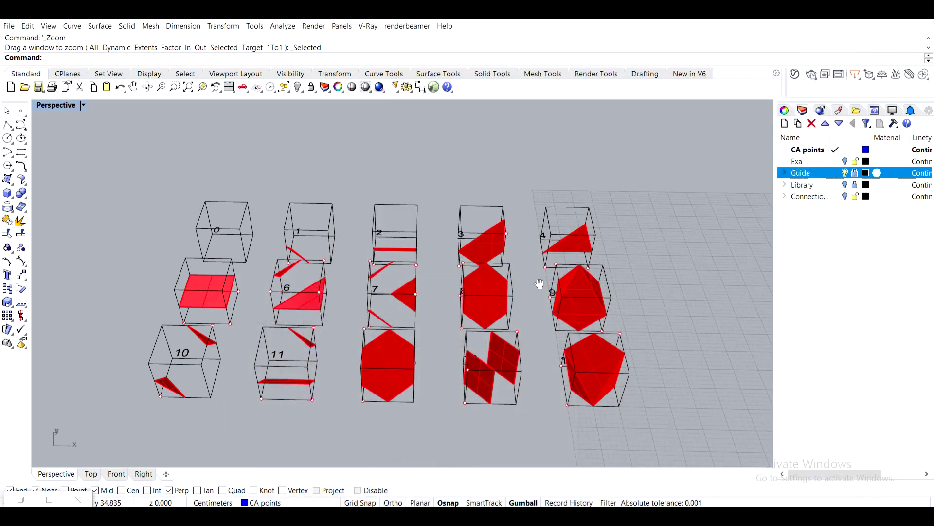
- Examine the red surfaces in the numbered guide cubes up close and compare them with the blue mesh
{"action": "right_click_drag", "start_coordinate": [691, 185], "coordinate": [594, 246]}
{"action": "scroll", "coordinate": [536, 263], "scroll_direction": "down", "scroll_amount": 4}
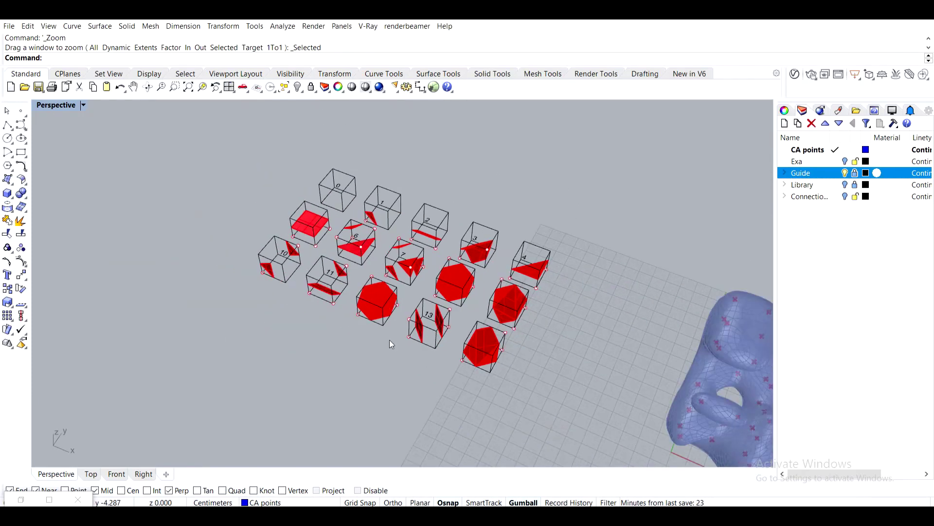
{"action": "scroll", "coordinate": [351, 273], "scroll_direction": "up", "scroll_amount": 3}
{"action": "scroll", "coordinate": [258, 163], "scroll_direction": "up", "scroll_amount": 2}
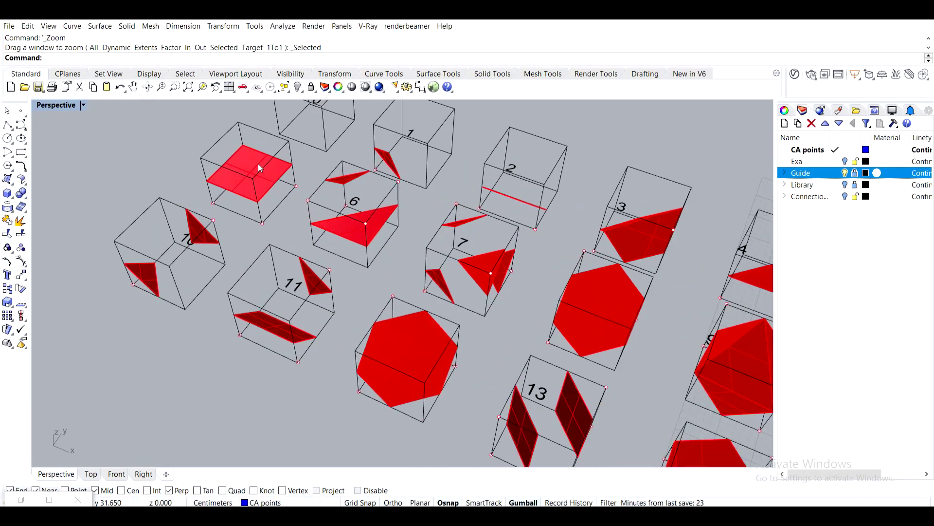
{"action": "scroll", "coordinate": [258, 163], "scroll_direction": "down", "scroll_amount": 2}
{"action": "scroll", "coordinate": [506, 290], "scroll_direction": "up", "scroll_amount": 2}
{"action": "right_click_drag", "start_coordinate": [506, 290], "coordinate": [535, 265]}
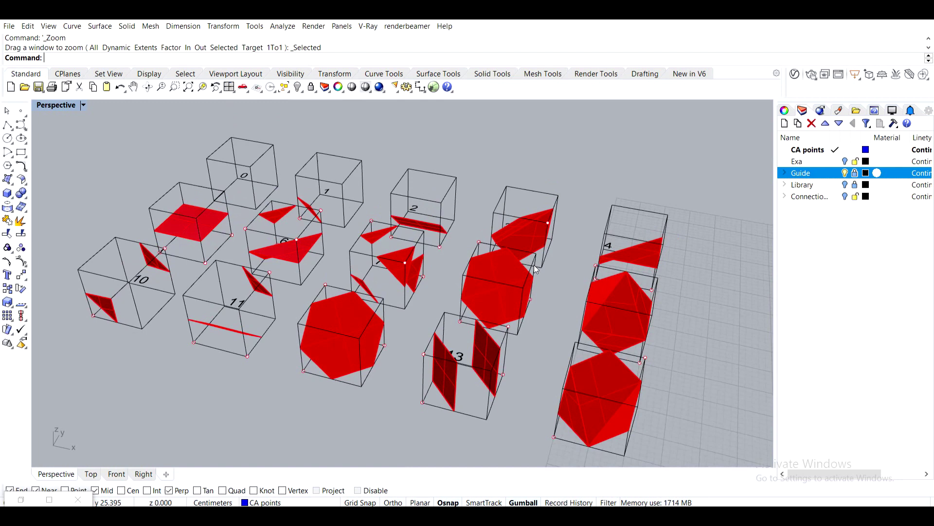
{"action": "scroll", "coordinate": [540, 272], "scroll_direction": "down", "scroll_amount": 5}
{"action": "right_click_drag", "start_coordinate": [574, 312], "coordinate": [374, 270], "text": "shift"}
{"action": "scroll", "coordinate": [296, 222], "scroll_direction": "up", "scroll_amount": 4}
{"action": "scroll", "coordinate": [296, 222], "scroll_direction": "up", "scroll_amount": 1}
{"action": "scroll", "coordinate": [330, 247], "scroll_direction": "down", "scroll_amount": 6}
{"action": "right_click_drag", "start_coordinate": [550, 264], "coordinate": [508, 247], "text": "shift"}
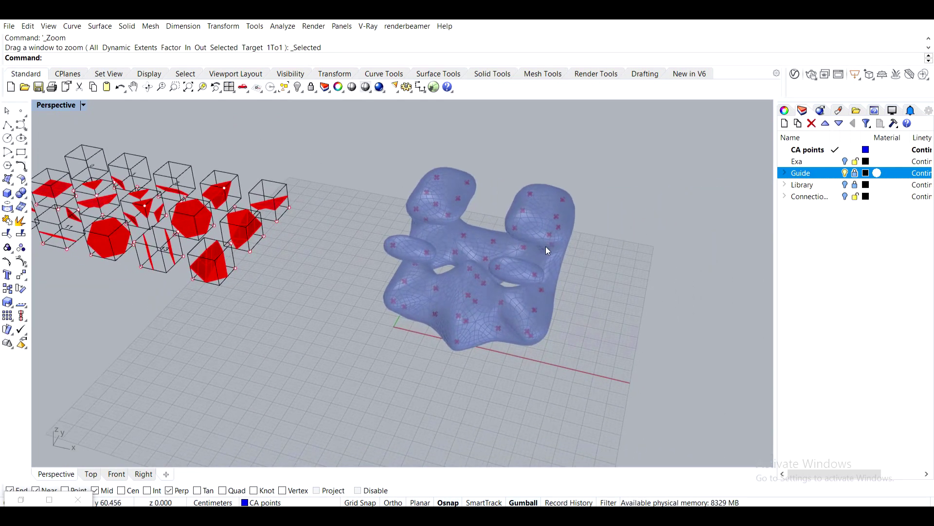
{"action": "right_click_drag", "start_coordinate": [165, 192], "coordinate": [367, 252], "text": "shift"}
{"action": "scroll", "coordinate": [327, 249], "scroll_direction": "up", "scroll_amount": 5}
{"action": "right_click_drag", "start_coordinate": [361, 285], "coordinate": [384, 311]}
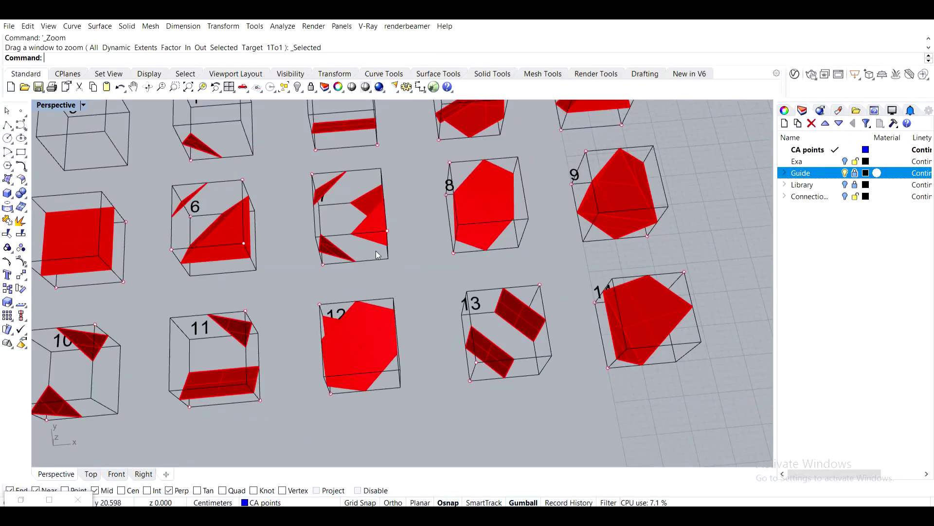
{"action": "scroll", "coordinate": [378, 255], "scroll_direction": "up", "scroll_amount": 2}
{"action": "right_click_drag", "start_coordinate": [490, 250], "coordinate": [484, 297]}
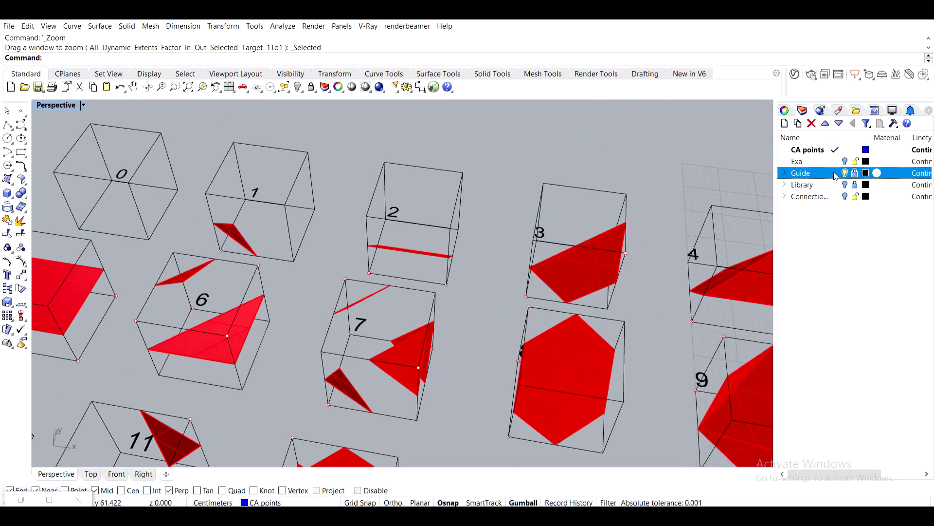
- Turn on the Library layer and inspect the custom modules inside the guide cubes, including E-11
{"action": "left_click", "coordinate": [846, 186]}
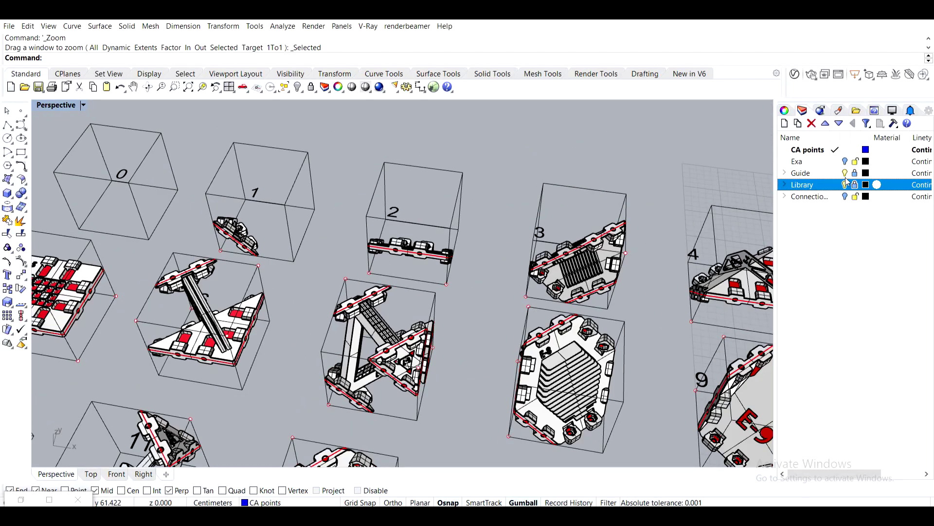
{"action": "scroll", "coordinate": [452, 272], "scroll_direction": "down", "scroll_amount": 4}
{"action": "right_click_drag", "start_coordinate": [453, 272], "coordinate": [404, 169], "text": "shift"}
{"action": "scroll", "coordinate": [389, 214], "scroll_direction": "up", "scroll_amount": 3}
{"action": "right_click_drag", "start_coordinate": [263, 307], "coordinate": [371, 284]}
{"action": "right_click_drag", "start_coordinate": [326, 384], "coordinate": [467, 296], "text": "shift"}
{"action": "scroll", "coordinate": [333, 287], "scroll_direction": "up", "scroll_amount": 4}
{"action": "right_click_drag", "start_coordinate": [336, 287], "coordinate": [385, 314]}
{"action": "scroll", "coordinate": [387, 314], "scroll_direction": "down", "scroll_amount": 3}
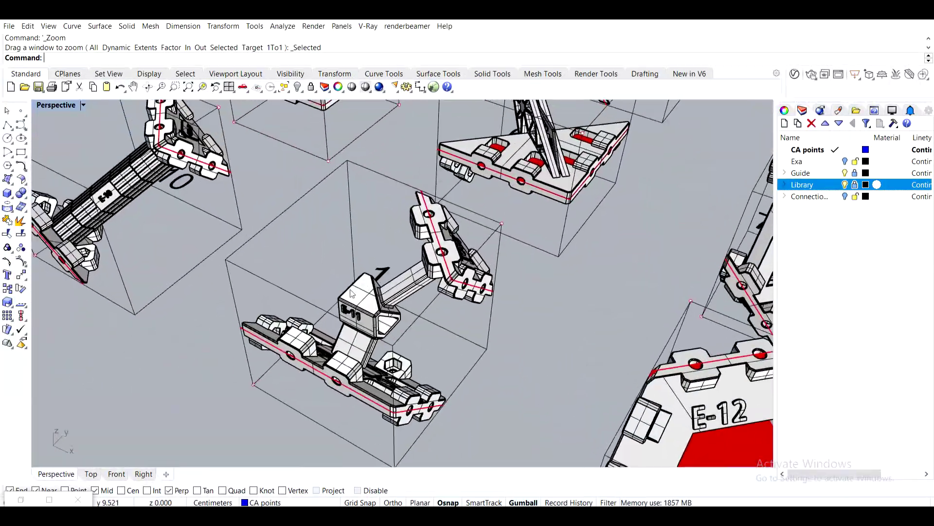
{"action": "right_click_drag", "start_coordinate": [462, 239], "coordinate": [417, 251]}
{"action": "scroll", "coordinate": [334, 267], "scroll_direction": "down", "scroll_amount": 3}
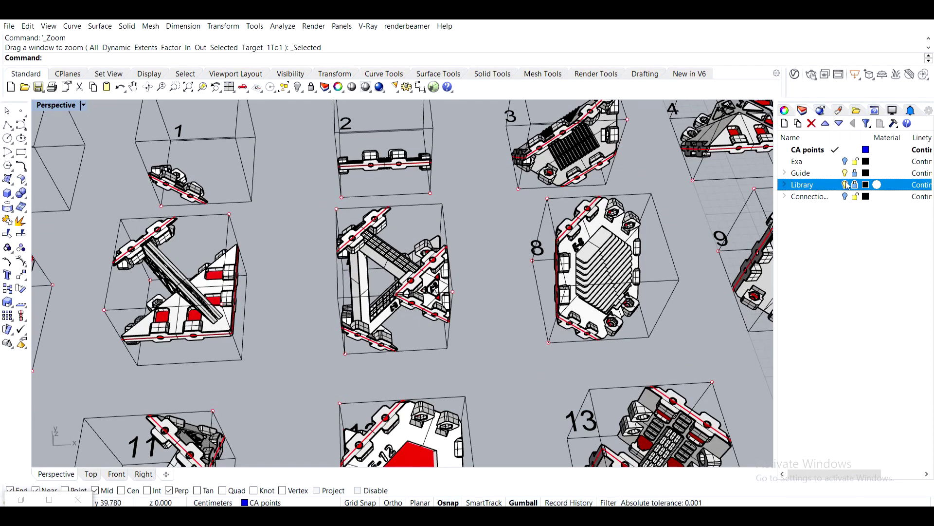
- Hide the Library layer to compare its modules with the bare guide surfaces, and show the layer again
{"action": "left_click", "coordinate": [845, 185]}
{"action": "right_click_drag", "start_coordinate": [410, 285], "coordinate": [598, 268]}
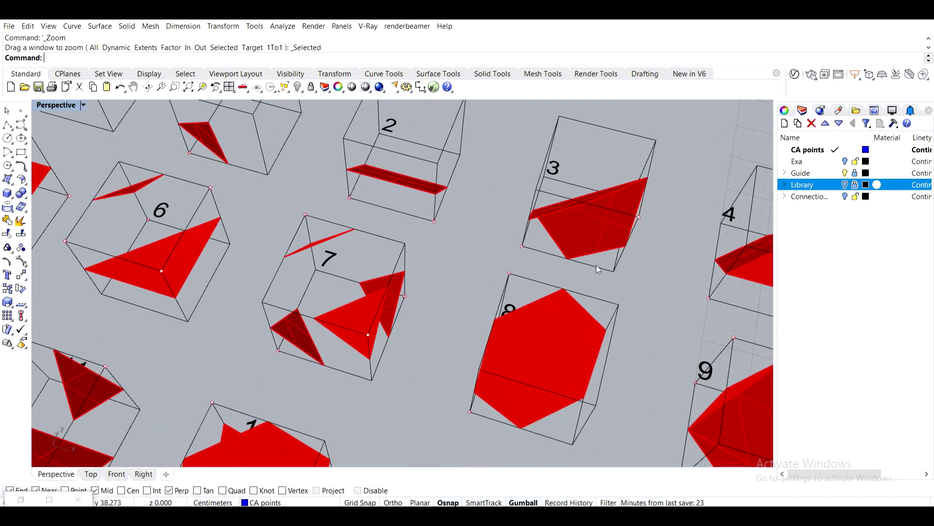
{"action": "left_click", "coordinate": [844, 185]}
{"action": "right_click_drag", "start_coordinate": [438, 258], "coordinate": [462, 272]}
- Turn on the Exa layer to show the finished module assembly next to the blue mesh
{"action": "scroll", "coordinate": [588, 218], "scroll_direction": "down", "scroll_amount": 4}
{"action": "scroll", "coordinate": [536, 278], "scroll_direction": "down", "scroll_amount": 5}
{"action": "right_click_drag", "start_coordinate": [603, 287], "coordinate": [242, 344], "text": "shift"}
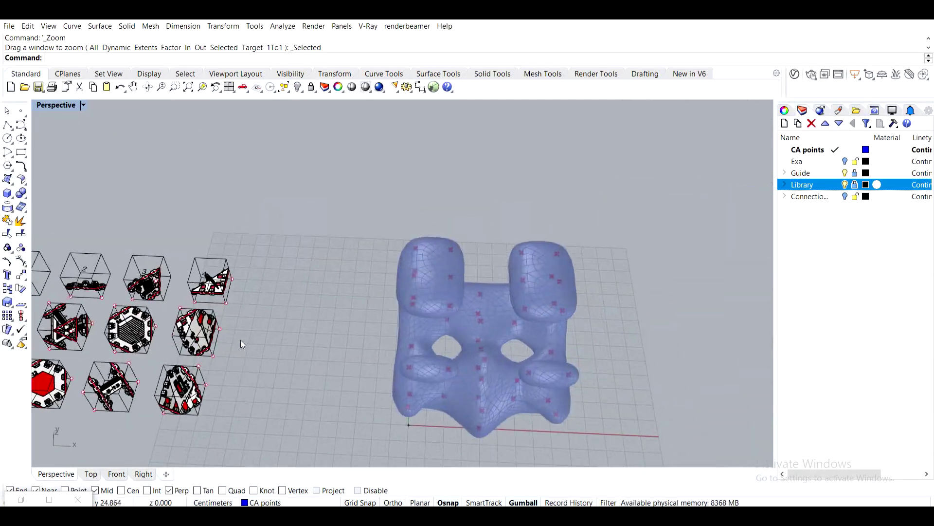
{"action": "right_click_drag", "start_coordinate": [578, 381], "coordinate": [750, 241], "text": "shift"}
{"action": "scroll", "coordinate": [357, 296], "scroll_direction": "up", "scroll_amount": 5}
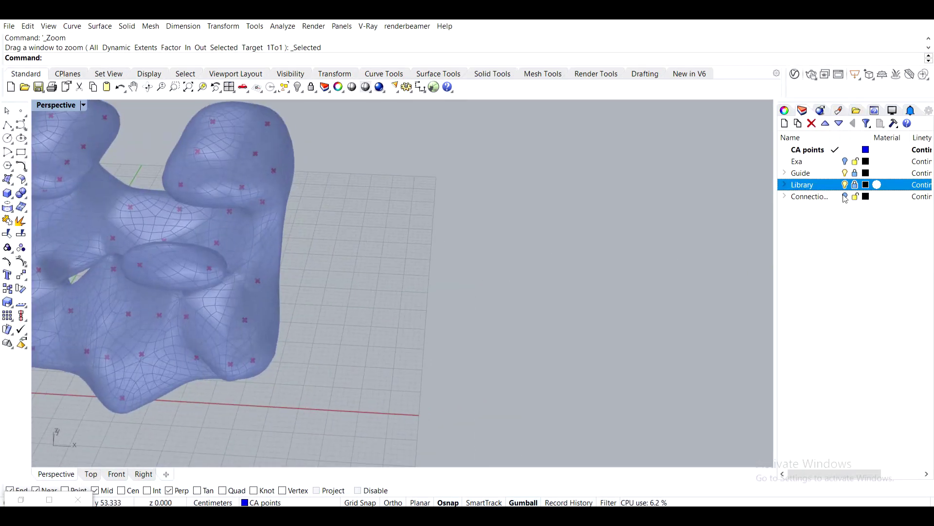
{"action": "left_click", "coordinate": [847, 164]}
{"action": "right_click_drag", "start_coordinate": [560, 253], "coordinate": [441, 227]}
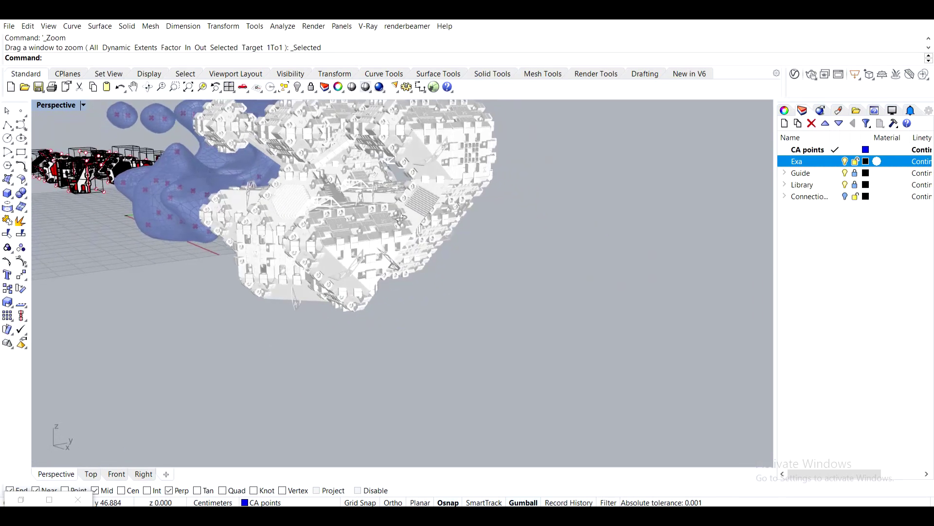
{"action": "scroll", "coordinate": [401, 218], "scroll_direction": "down", "scroll_amount": 10}
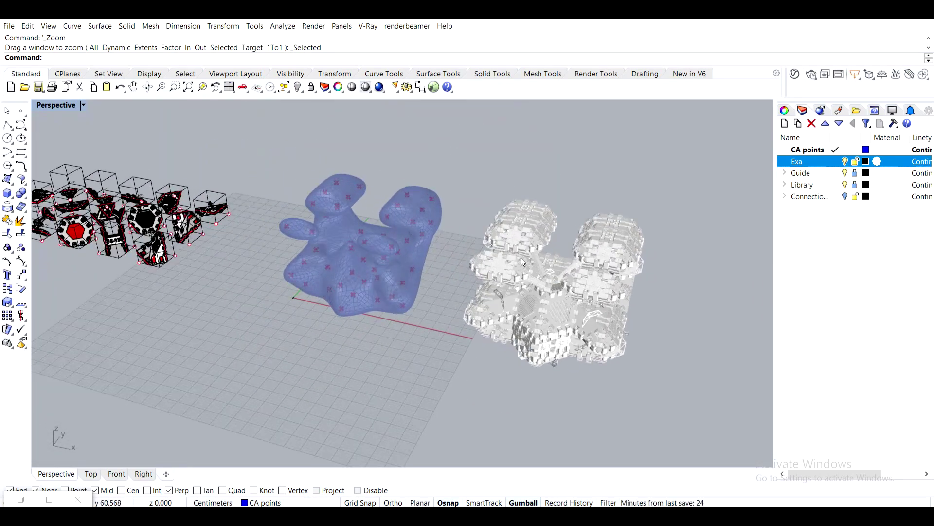
- Examine the numbered library modules in guide cubes 0 to 14, looking closely at E-8, E-9, E-12, E-13 and E-14
{"action": "right_click_drag", "start_coordinate": [321, 277], "coordinate": [402, 329]}
{"action": "scroll", "coordinate": [451, 281], "scroll_direction": "up", "scroll_amount": 3}
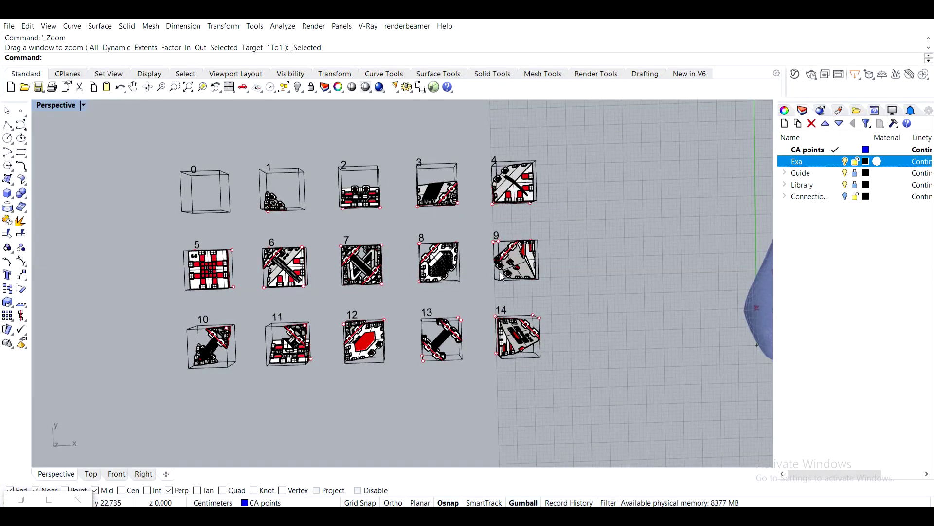
{"action": "right_click_drag", "start_coordinate": [466, 298], "coordinate": [410, 324]}
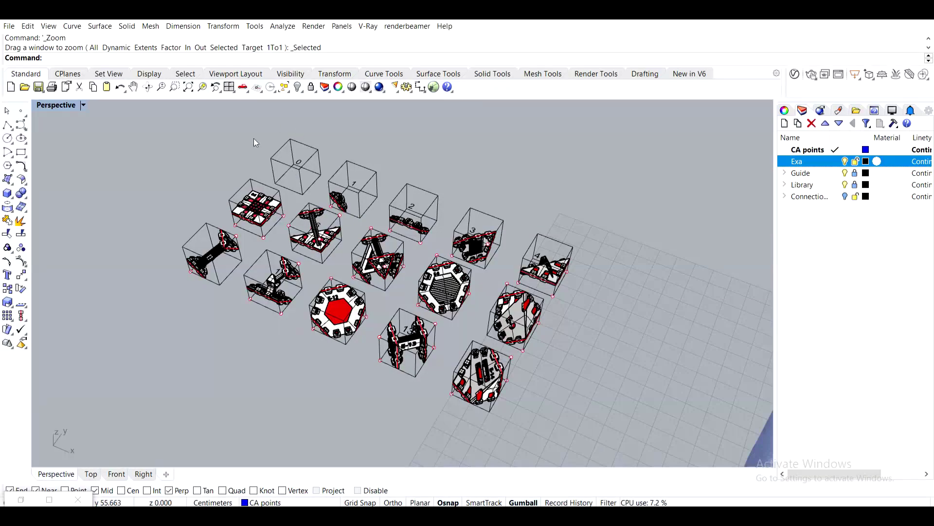
{"action": "scroll", "coordinate": [476, 373], "scroll_direction": "up", "scroll_amount": 3}
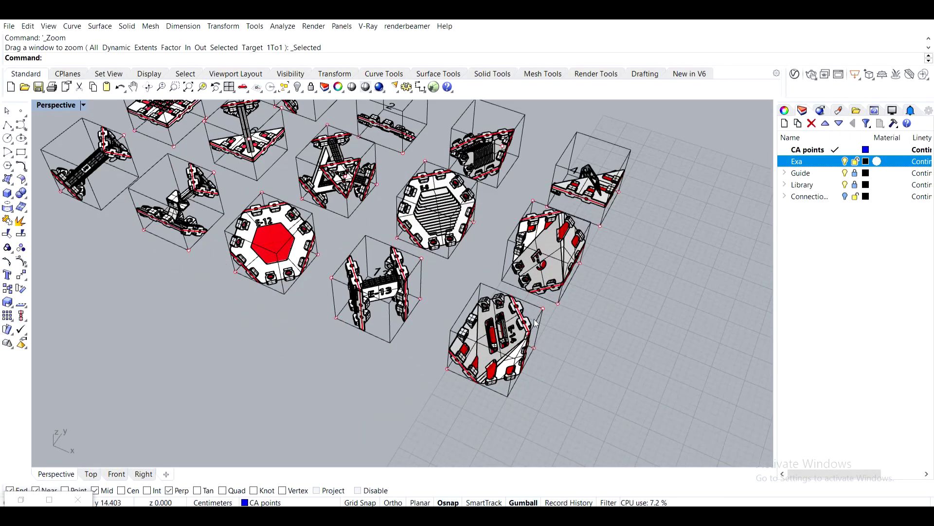
{"action": "mouse_move", "coordinate": [534, 323]}
{"action": "right_mouse_down"}
{"action": "mouse_move", "coordinate": [535, 277]}
{"action": "mouse_move", "coordinate": [550, 316]}
{"action": "right_mouse_up"}
{"action": "scroll", "coordinate": [506, 236], "scroll_direction": "up", "scroll_amount": 5}
{"action": "scroll", "coordinate": [477, 229], "scroll_direction": "down", "scroll_amount": 10}
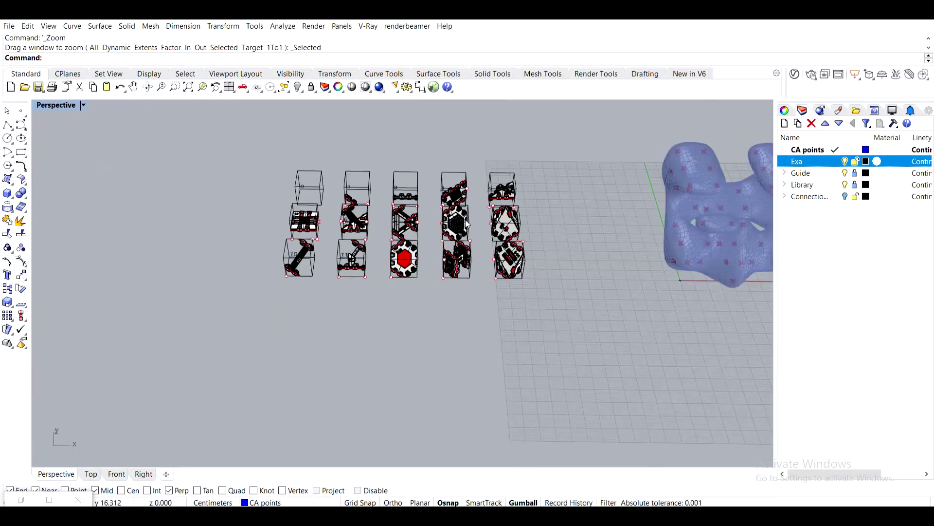
{"action": "scroll", "coordinate": [464, 223], "scroll_direction": "up", "scroll_amount": 7}
{"action": "right_click_drag", "start_coordinate": [459, 246], "coordinate": [450, 276]}
{"action": "scroll", "coordinate": [438, 277], "scroll_direction": "up", "scroll_amount": 6}
{"action": "scroll", "coordinate": [434, 277], "scroll_direction": "down", "scroll_amount": 7}
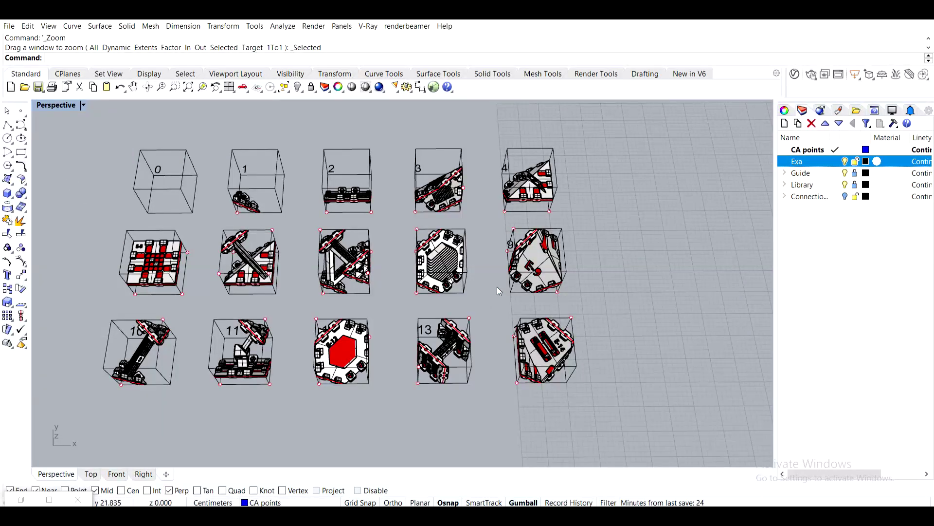
{"action": "scroll", "coordinate": [415, 281], "scroll_direction": "up", "scroll_amount": 4}
{"action": "right_click_drag", "start_coordinate": [463, 308], "coordinate": [513, 293], "text": "shift"}
{"action": "scroll", "coordinate": [489, 271], "scroll_direction": "up", "scroll_amount": 2}
{"action": "scroll", "coordinate": [506, 277], "scroll_direction": "down", "scroll_amount": 6}
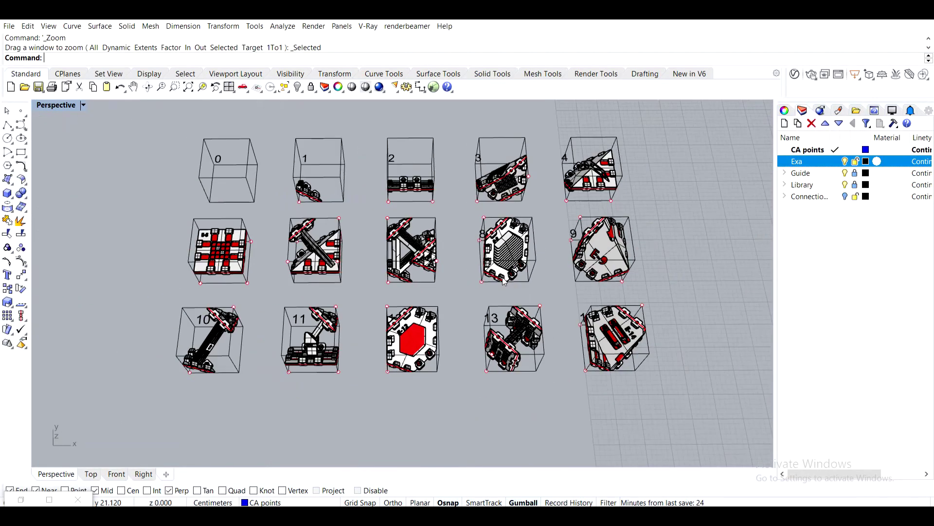
{"action": "scroll", "coordinate": [402, 289], "scroll_direction": "up", "scroll_amount": 2}
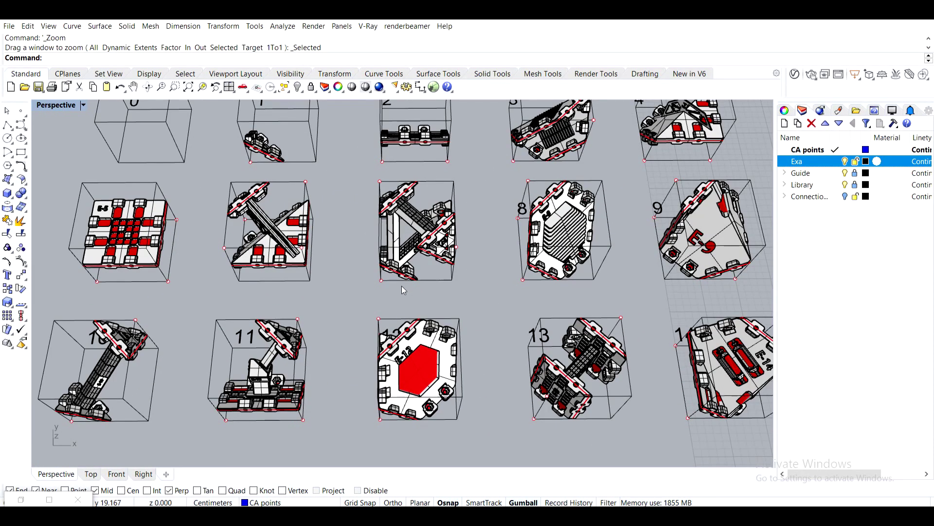
{"action": "right_click_drag", "start_coordinate": [468, 283], "coordinate": [404, 256]}
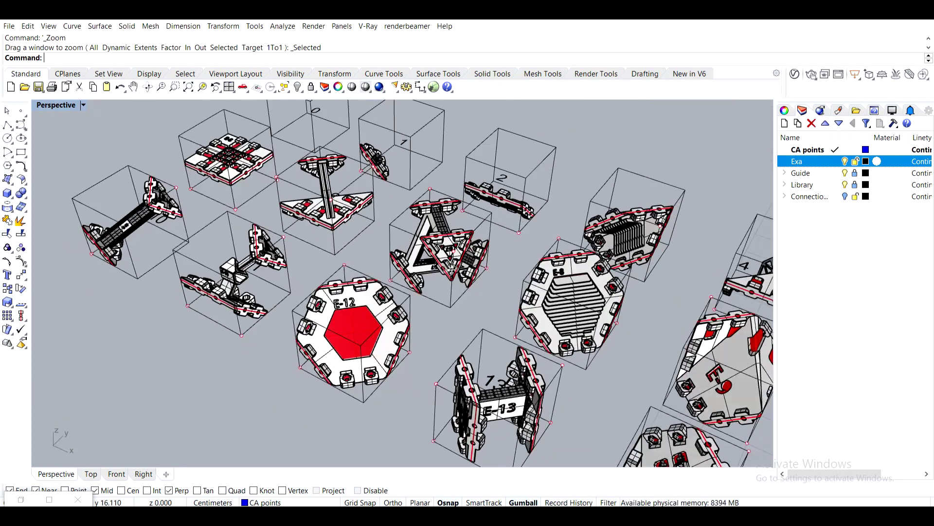
{"action": "scroll", "coordinate": [445, 280], "scroll_direction": "down", "scroll_amount": 4}
{"action": "right_click_drag", "start_coordinate": [493, 307], "coordinate": [353, 278], "text": "shift"}
{"action": "scroll", "coordinate": [341, 258], "scroll_direction": "up", "scroll_amount": 4}
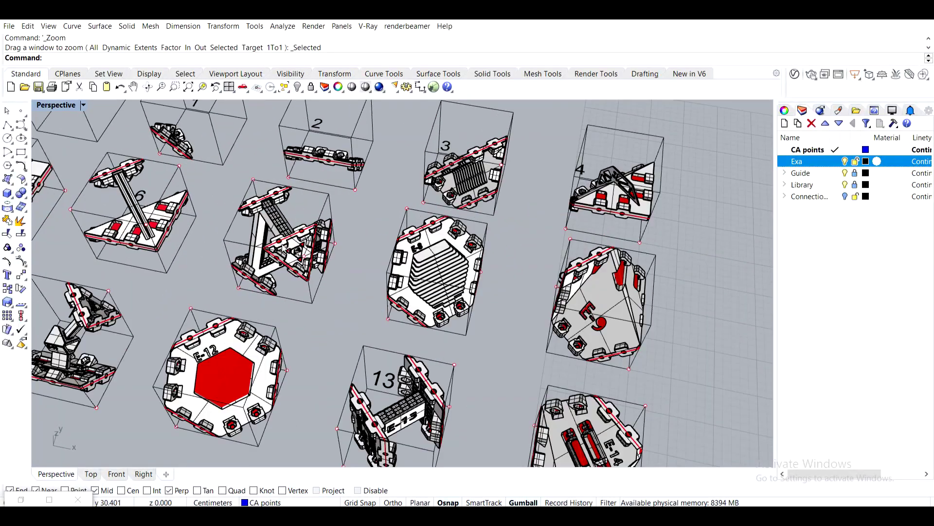
- Compare the white Exa assembly with the blue source mesh from several angles and up close
{"action": "scroll", "coordinate": [342, 254], "scroll_direction": "down", "scroll_amount": 8}
{"action": "right_click_drag", "start_coordinate": [581, 366], "coordinate": [206, 255], "text": "shift"}
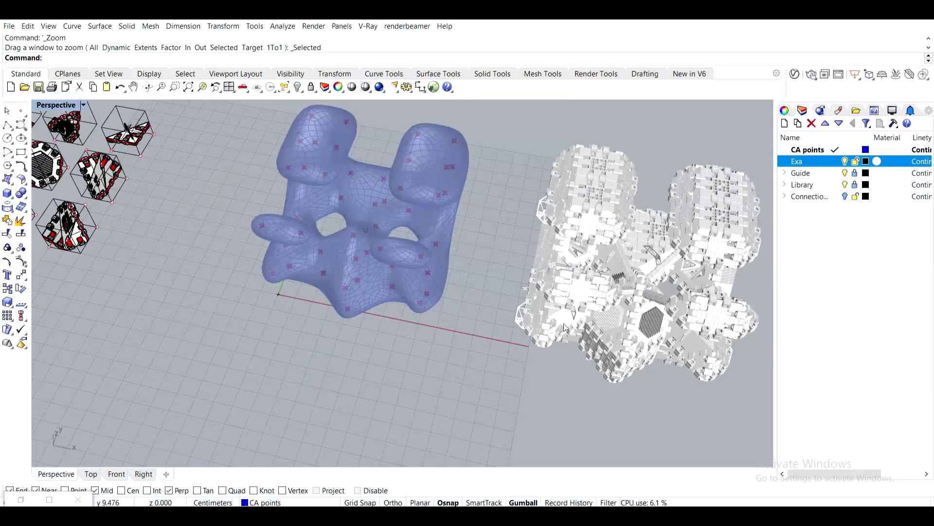
{"action": "right_click_drag", "start_coordinate": [357, 242], "coordinate": [212, 273], "text": "shift"}
{"action": "right_click_drag", "start_coordinate": [425, 302], "coordinate": [389, 274]}
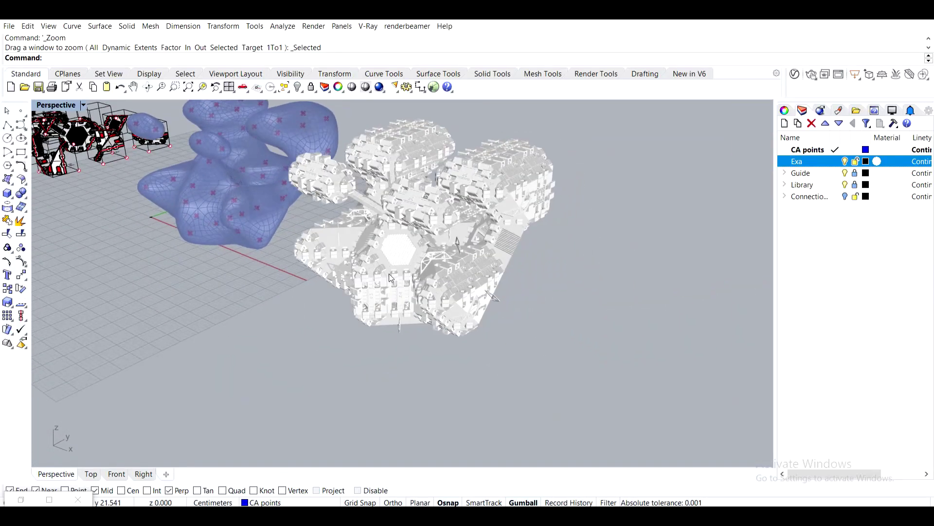
{"action": "right_click_drag", "start_coordinate": [285, 205], "coordinate": [357, 286], "text": "shift"}
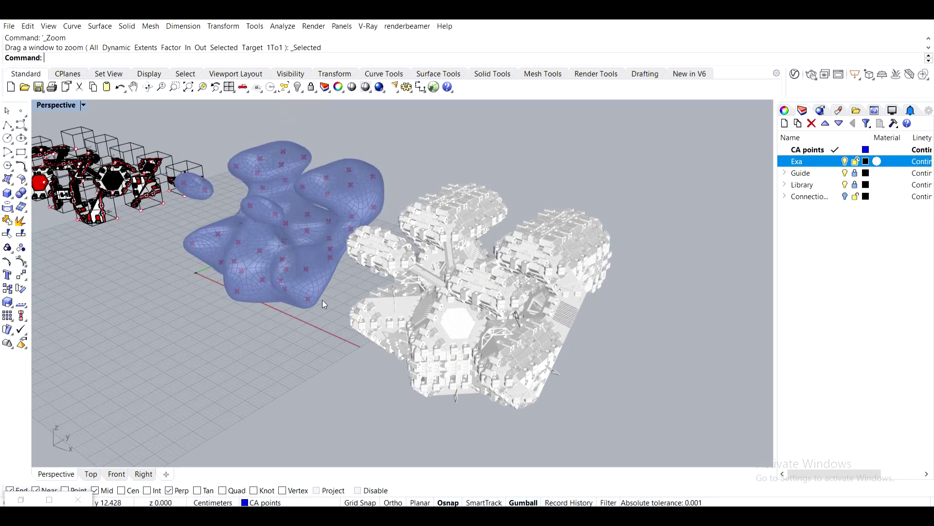
{"action": "right_click_drag", "start_coordinate": [298, 321], "coordinate": [391, 296]}
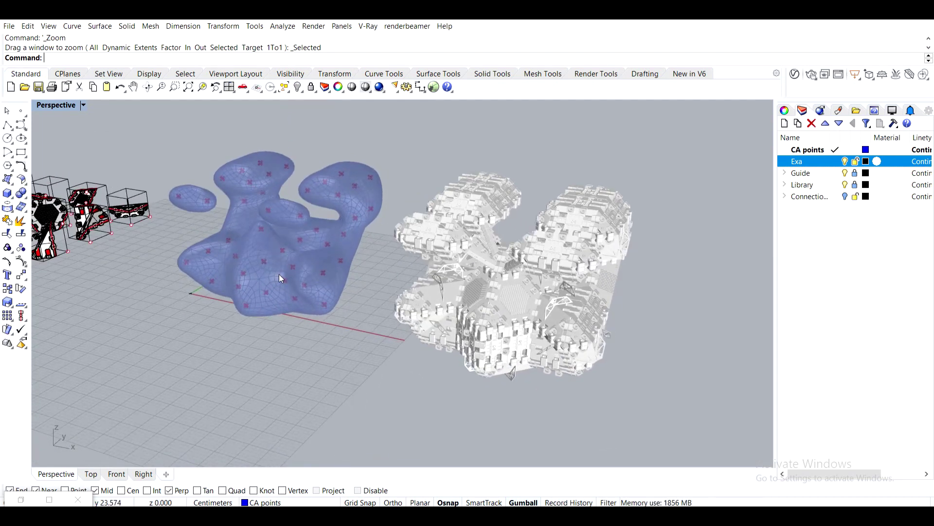
{"action": "right_click_drag", "start_coordinate": [279, 273], "coordinate": [455, 347]}
{"action": "scroll", "coordinate": [516, 345], "scroll_direction": "up", "scroll_amount": 7}
{"action": "scroll", "coordinate": [455, 346], "scroll_direction": "down", "scroll_amount": 10}
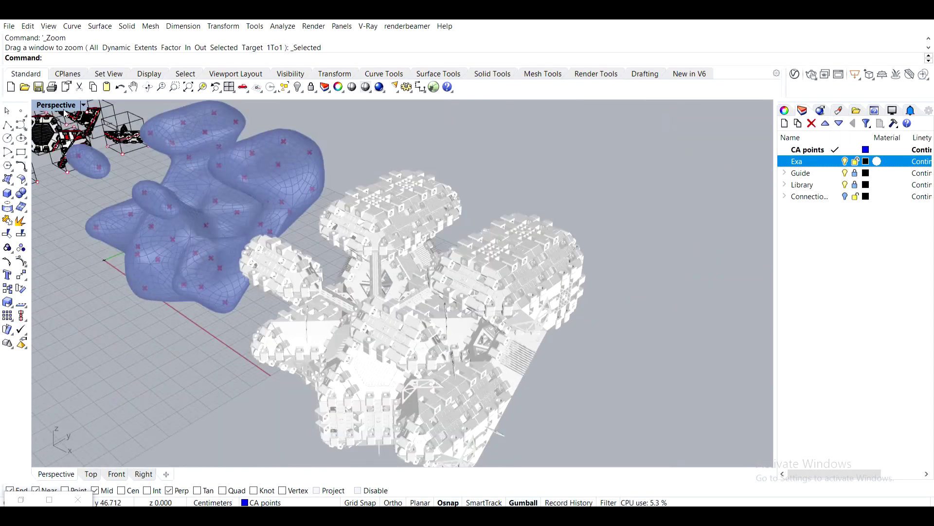
- Set the Perspective viewport to Arctic display mode and inspect the module assembly from different sides
{"action": "left_click", "coordinate": [60, 107]}
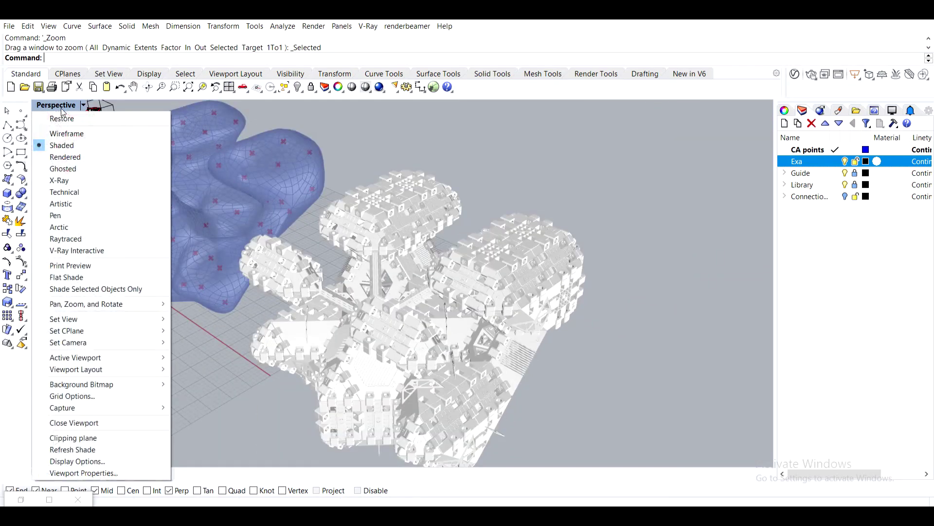
{"action": "left_click", "coordinate": [124, 232]}
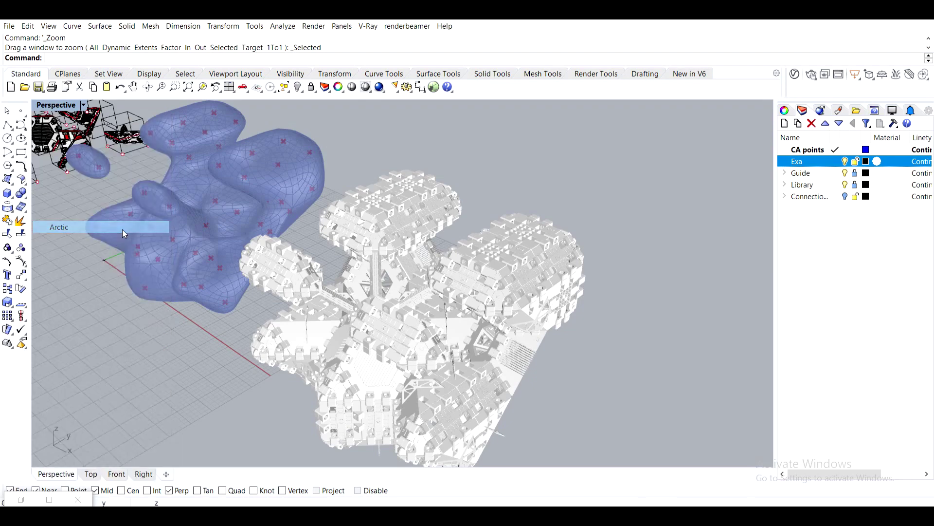
{"action": "scroll", "coordinate": [477, 302], "scroll_direction": "up", "scroll_amount": 3}
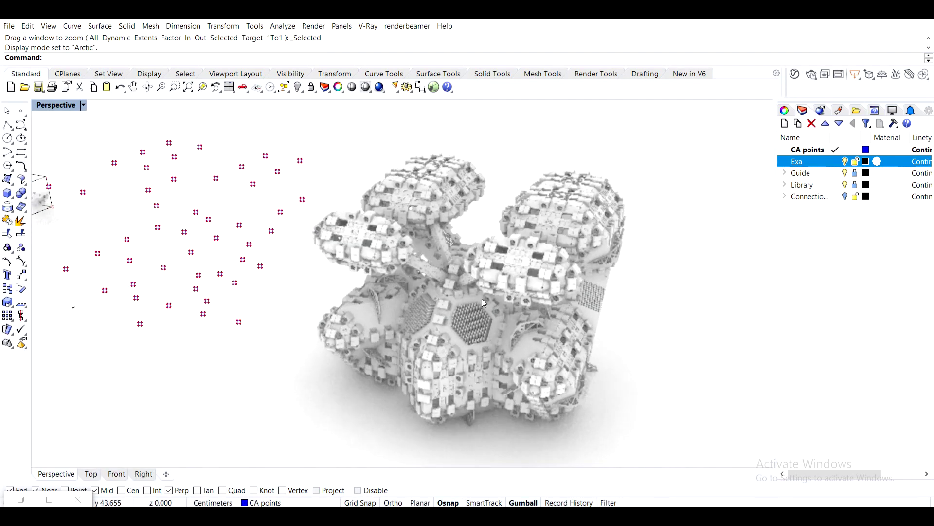
{"action": "right_click_drag", "start_coordinate": [481, 336], "coordinate": [514, 245], "text": "shift"}
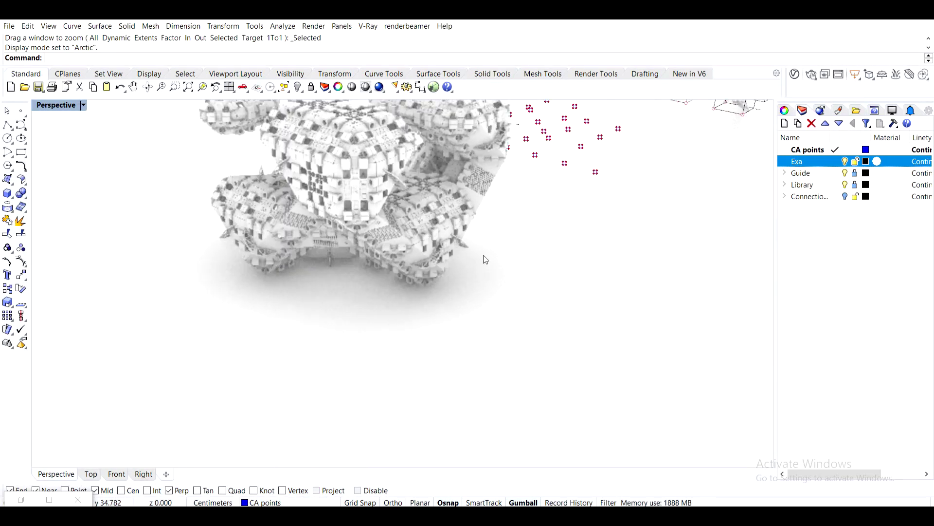
{"action": "right_click_drag", "start_coordinate": [438, 195], "coordinate": [492, 217], "text": "shift"}
{"action": "scroll", "coordinate": [483, 235], "scroll_direction": "up", "scroll_amount": 5}
{"action": "right_click_drag", "start_coordinate": [385, 237], "coordinate": [511, 267]}
{"action": "scroll", "coordinate": [592, 240], "scroll_direction": "down", "scroll_amount": 4}
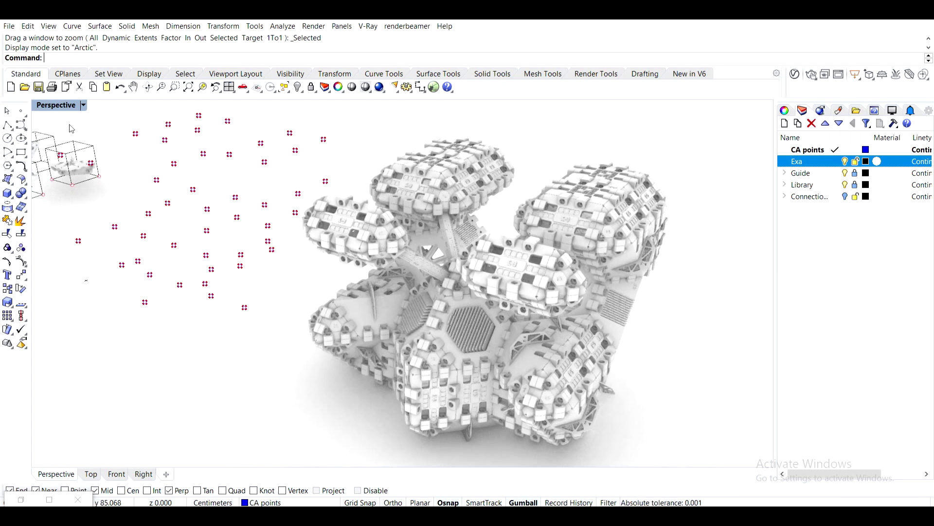
- Return the viewport to Shaded display mode and review the library, blue mesh and module assembly together
{"action": "left_click", "coordinate": [64, 106]}
{"action": "left_click", "coordinate": [59, 144]}
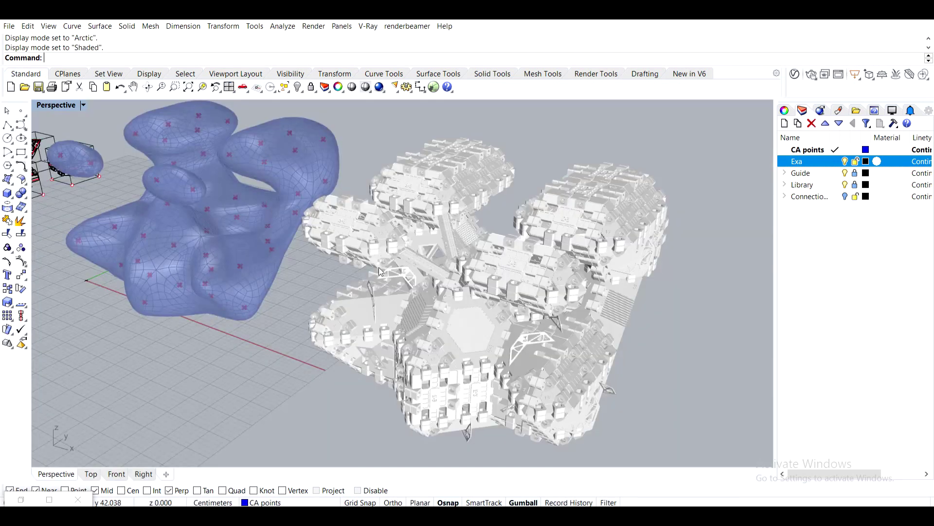
{"action": "scroll", "coordinate": [431, 290], "scroll_direction": "down", "scroll_amount": 6}
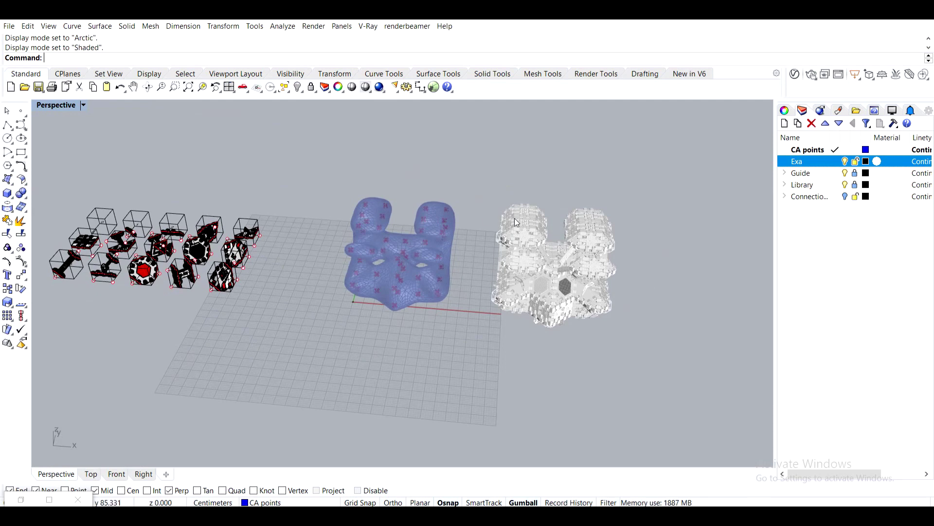
{"action": "right_click_drag", "start_coordinate": [591, 334], "coordinate": [521, 298]}
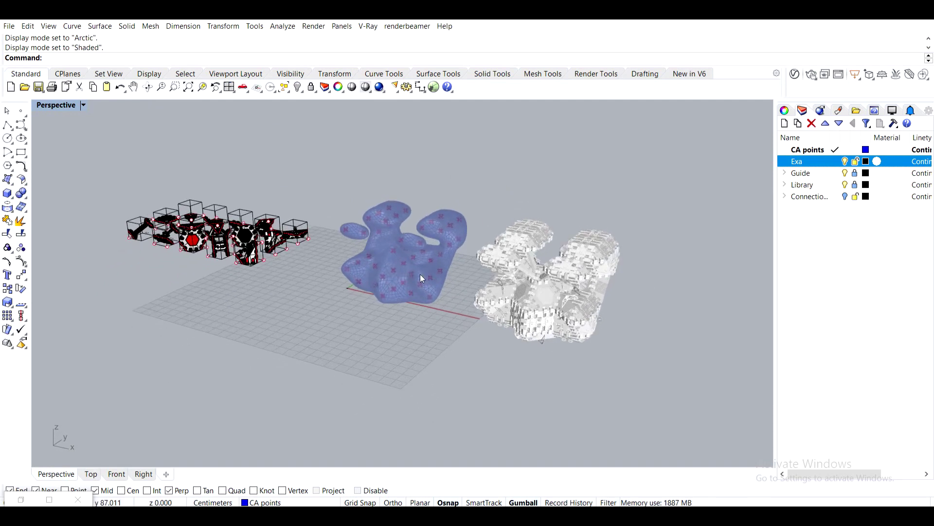
{"action": "scroll", "coordinate": [584, 281], "scroll_direction": "up", "scroll_amount": 5}
{"action": "scroll", "coordinate": [586, 281], "scroll_direction": "up", "scroll_amount": 2}
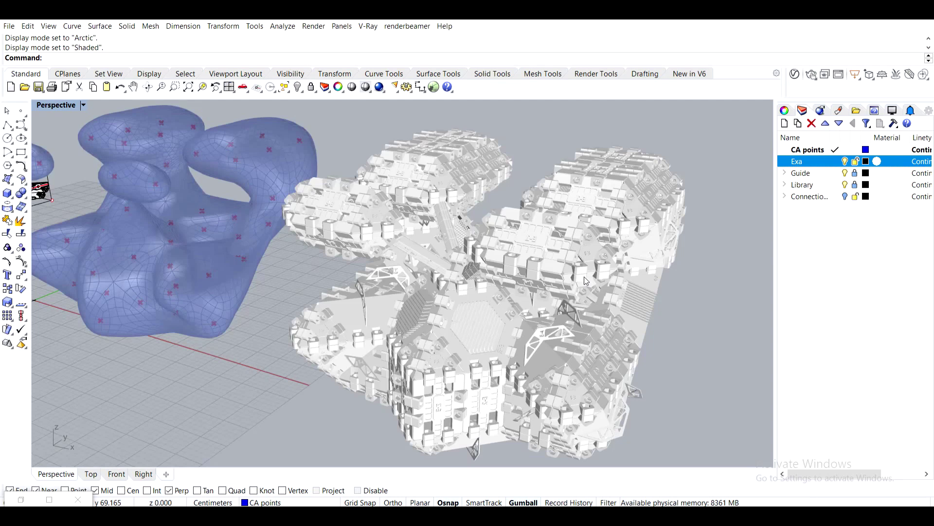
{"action": "scroll", "coordinate": [586, 281], "scroll_direction": "down", "scroll_amount": 2}
{"action": "right_click_drag", "start_coordinate": [560, 332], "coordinate": [523, 300], "text": "shift"}
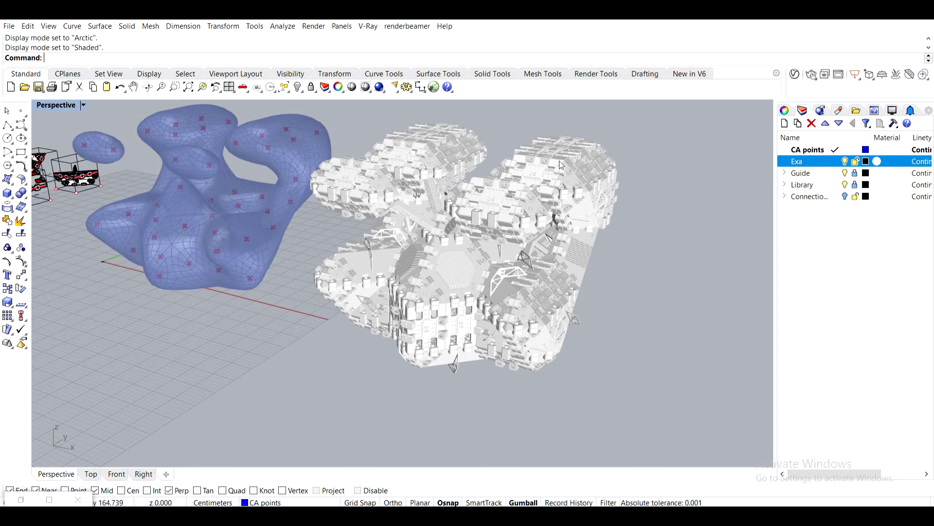
{"action": "right_click_drag", "start_coordinate": [380, 219], "coordinate": [400, 250]}
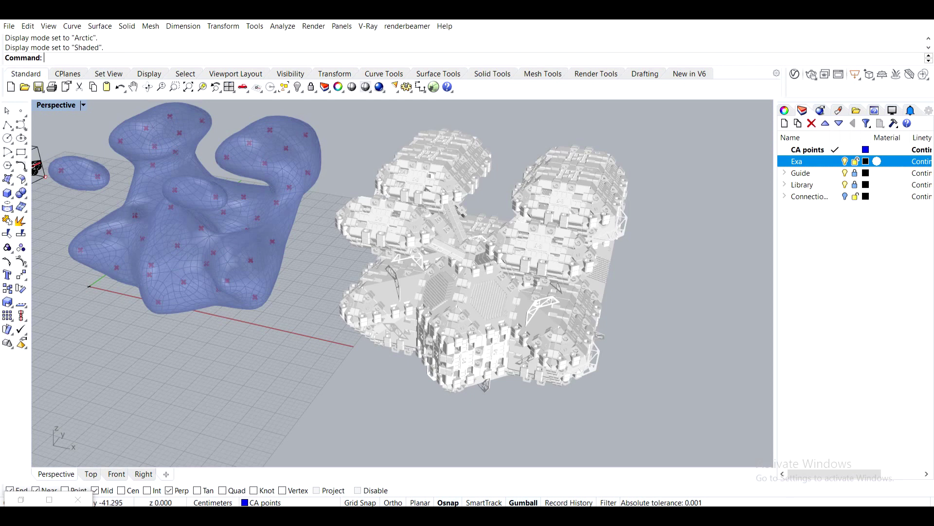
- Switch to Photoshop, shift the final.jpg window around to present the artworks, and close that image
{"action": "left_click", "coordinate": [79, 458]}
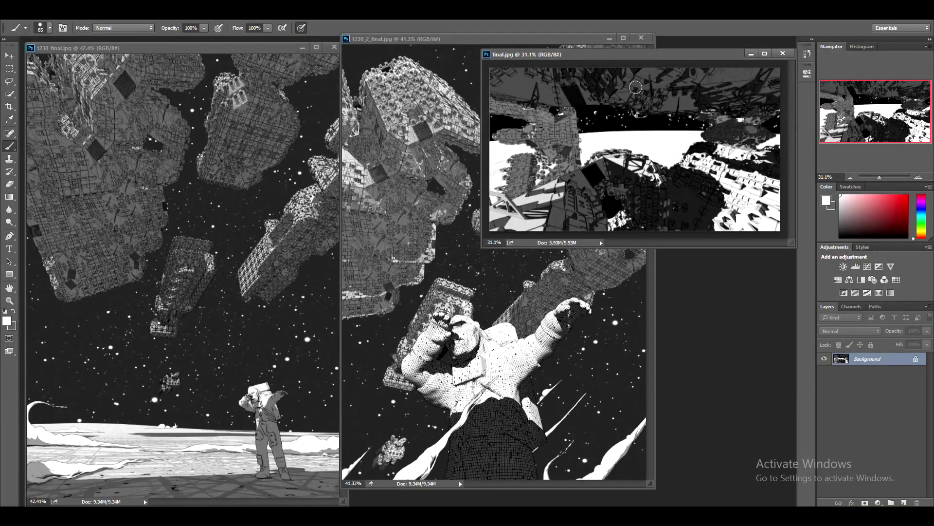
{"action": "mouse_move", "coordinate": [668, 57]}
{"action": "left_mouse_down"}
{"action": "mouse_move", "coordinate": [711, 156]}
{"action": "mouse_move", "coordinate": [661, 228]}
{"action": "mouse_move", "coordinate": [609, 123]}
{"action": "mouse_move", "coordinate": [652, 74]}
{"action": "left_mouse_up"}
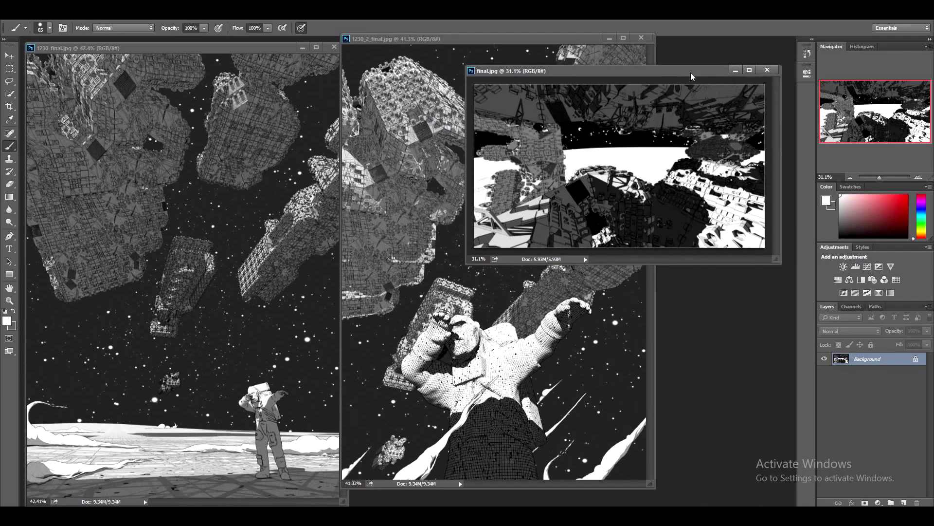
{"action": "left_click_drag", "start_coordinate": [692, 77], "coordinate": [713, 69]}
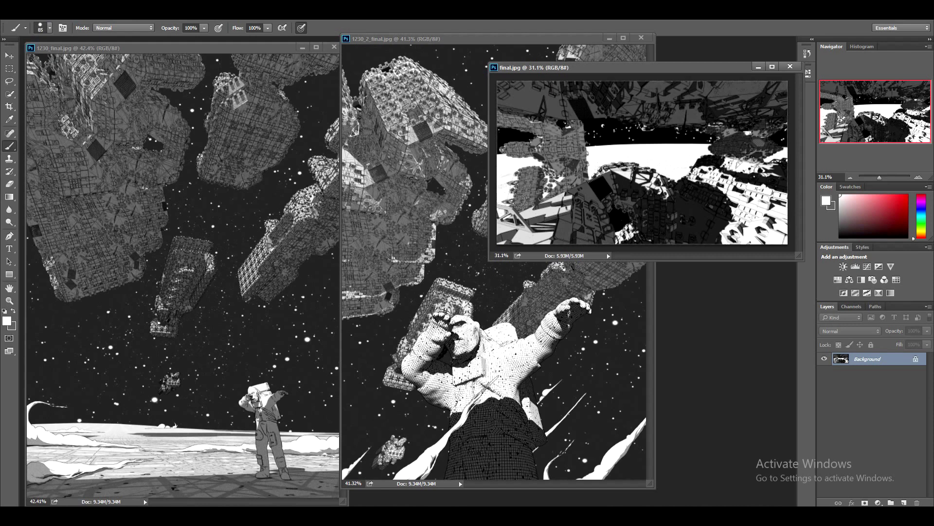
{"action": "left_click_drag", "start_coordinate": [677, 67], "coordinate": [536, 68]}
{"action": "left_click", "coordinate": [650, 68]}
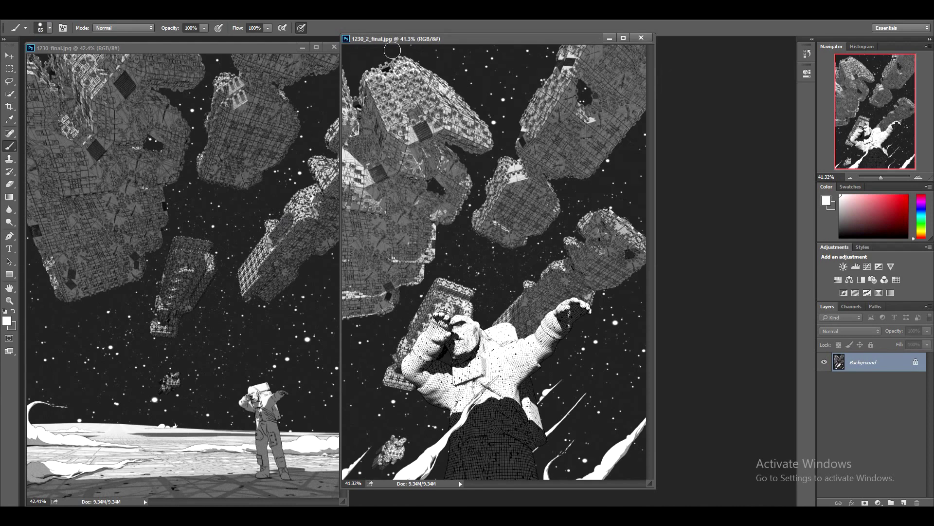
- Move the 1230_2_final.jpg window aside and maximize 1230_final.jpg to view the astronaut artwork alone
{"action": "left_click_drag", "start_coordinate": [478, 39], "coordinate": [534, 51]}
{"action": "left_click_drag", "start_coordinate": [222, 47], "coordinate": [291, 48]}
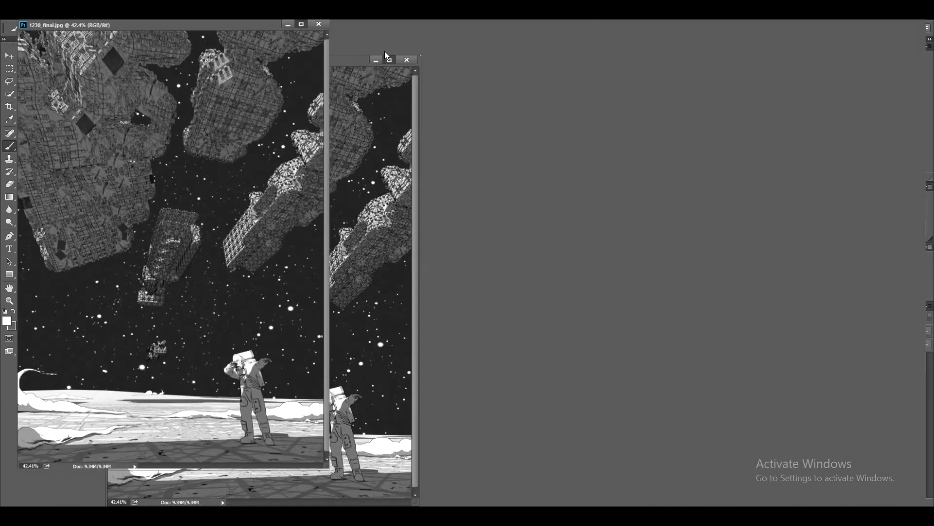
{"action": "left_click", "coordinate": [387, 56]}
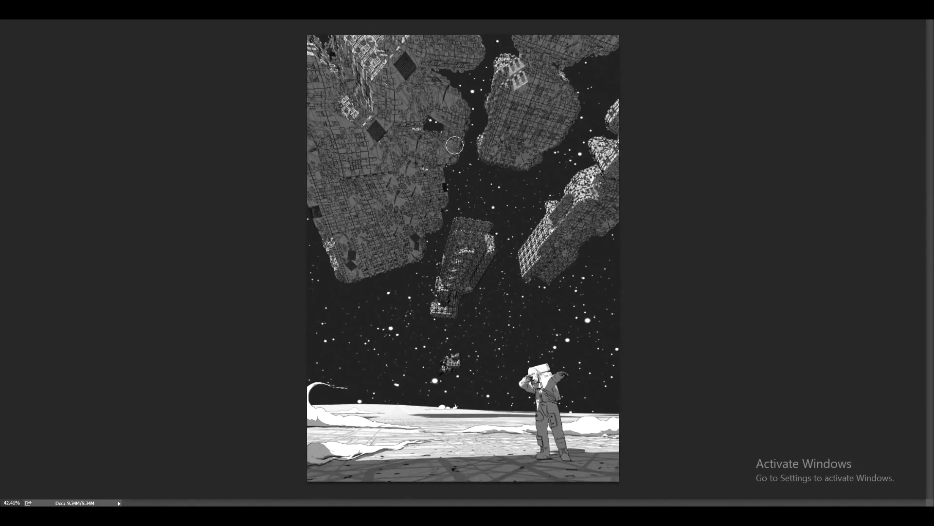
- Examine the astronaut artwork up close, from the module details on the floating structures to the figure below
{"action": "scroll", "coordinate": [364, 132], "scroll_direction": "up", "scroll_amount": 5, "text": "alt"}
{"action": "scroll", "coordinate": [367, 129], "scroll_direction": "down", "scroll_amount": 2, "text": "alt"}
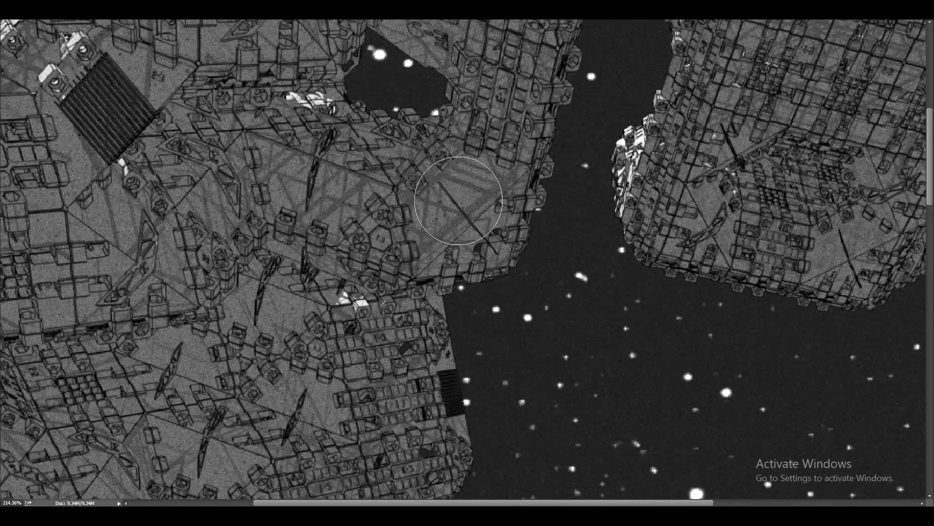
{"action": "scroll", "coordinate": [461, 197], "scroll_direction": "down", "scroll_amount": 5, "text": "alt"}
{"action": "scroll", "coordinate": [461, 196], "scroll_direction": "down", "scroll_amount": 1, "text": "alt"}
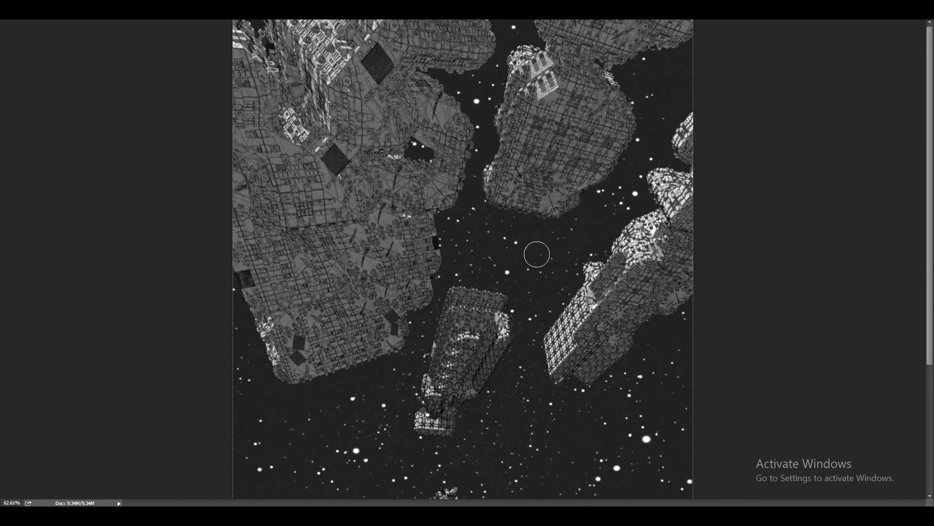
{"action": "scroll", "coordinate": [544, 277], "scroll_direction": "down", "scroll_amount": 3}
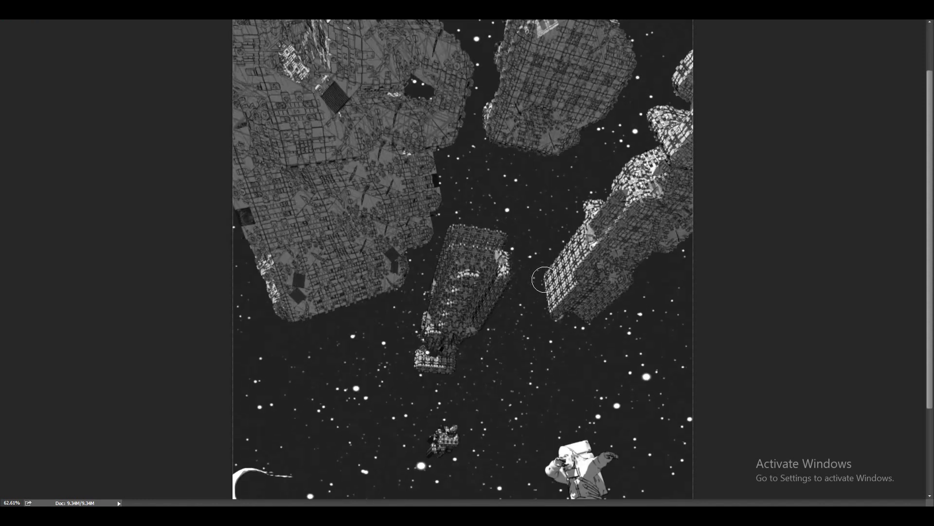
{"action": "scroll", "coordinate": [431, 419], "scroll_direction": "up", "scroll_amount": 3}
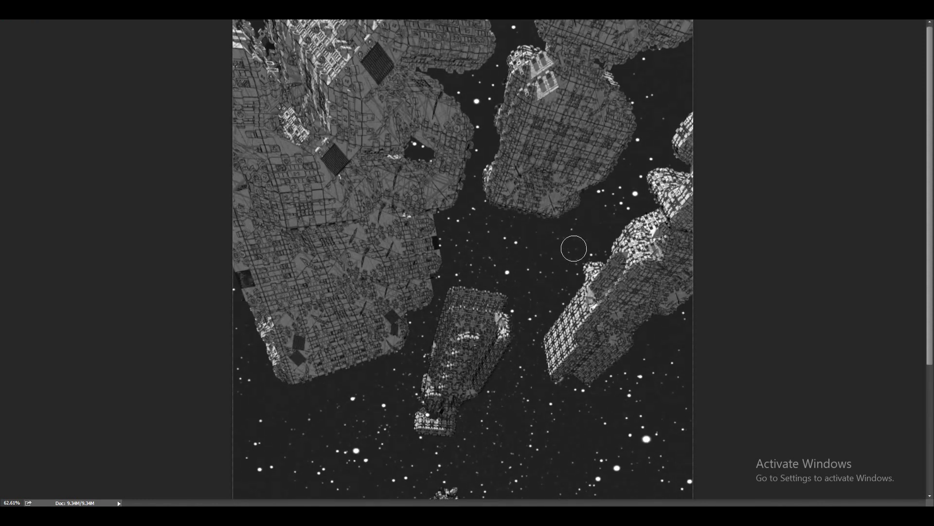
{"action": "scroll", "coordinate": [572, 249], "scroll_direction": "down", "scroll_amount": 3}
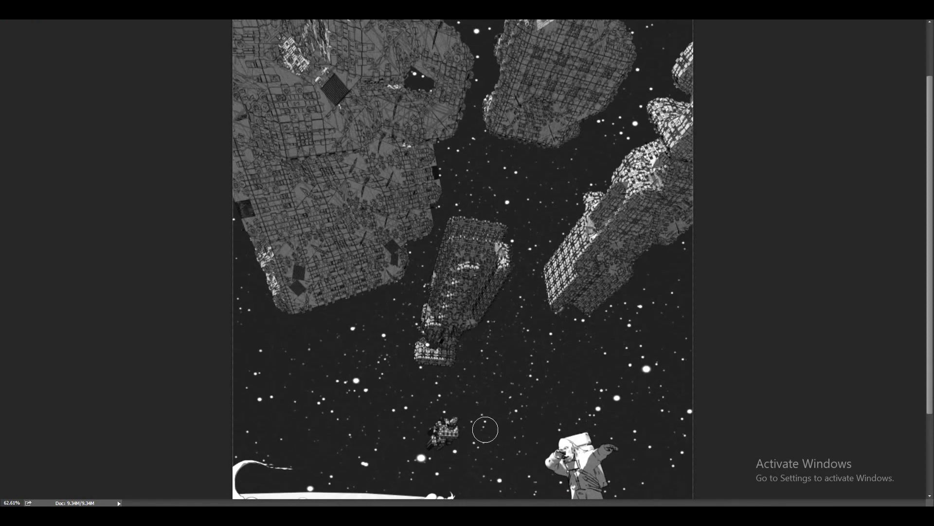
{"action": "scroll", "coordinate": [508, 302], "scroll_direction": "down", "scroll_amount": 1, "text": "alt"}
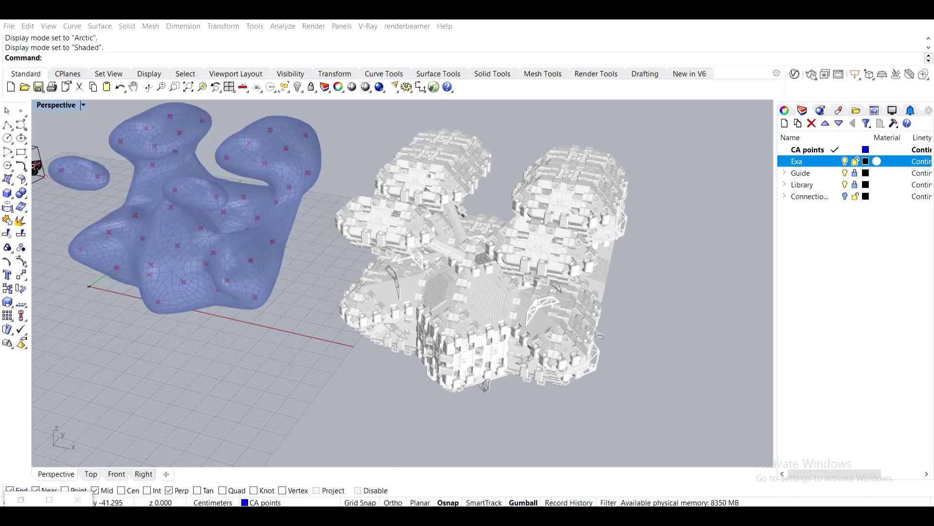
- Switch to Rhino and examine the numbered modules in the library, both up close and as a complete set
{"action": "right_click_drag", "start_coordinate": [474, 290], "coordinate": [467, 362]}
{"action": "scroll", "coordinate": [362, 290], "scroll_direction": "down", "scroll_amount": 7}
{"action": "right_click_drag", "start_coordinate": [340, 362], "coordinate": [531, 353], "text": "shift"}
{"action": "scroll", "coordinate": [372, 229], "scroll_direction": "up", "scroll_amount": 8}
{"action": "scroll", "coordinate": [311, 180], "scroll_direction": "up", "scroll_amount": 6}
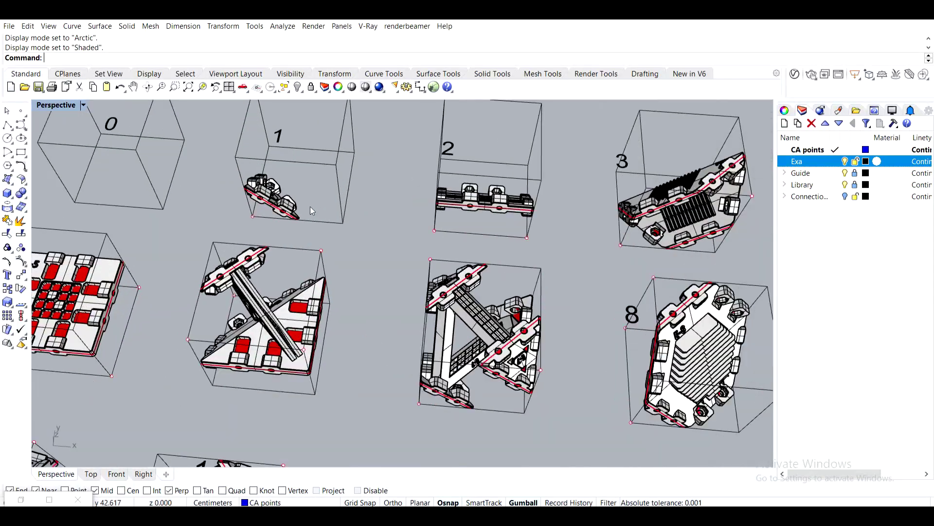
{"action": "scroll", "coordinate": [321, 210], "scroll_direction": "down", "scroll_amount": 8}
{"action": "right_click_drag", "start_coordinate": [489, 280], "coordinate": [479, 233], "text": "shift"}
{"action": "scroll", "coordinate": [384, 188], "scroll_direction": "up", "scroll_amount": 4}
{"action": "right_click_drag", "start_coordinate": [384, 184], "coordinate": [400, 202]}
{"action": "scroll", "coordinate": [636, 300], "scroll_direction": "down", "scroll_amount": 6}
{"action": "right_click_drag", "start_coordinate": [613, 292], "coordinate": [563, 328], "text": "shift"}
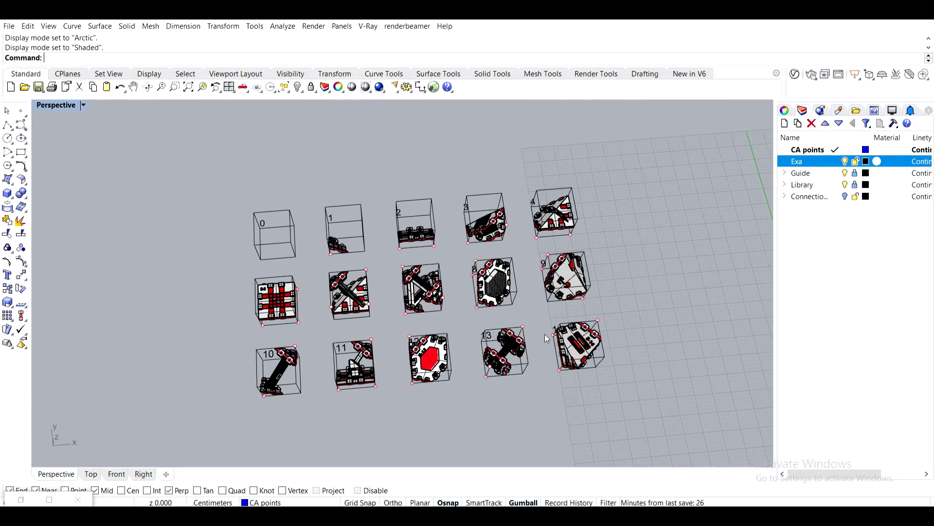
- Inspect the blue mesh with its marked points, and compare it with the module library and the white assembly
{"action": "scroll", "coordinate": [562, 328], "scroll_direction": "up", "scroll_amount": 2}
{"action": "right_click_drag", "start_coordinate": [488, 372], "coordinate": [323, 331]}
{"action": "scroll", "coordinate": [523, 297], "scroll_direction": "up", "scroll_amount": 3}
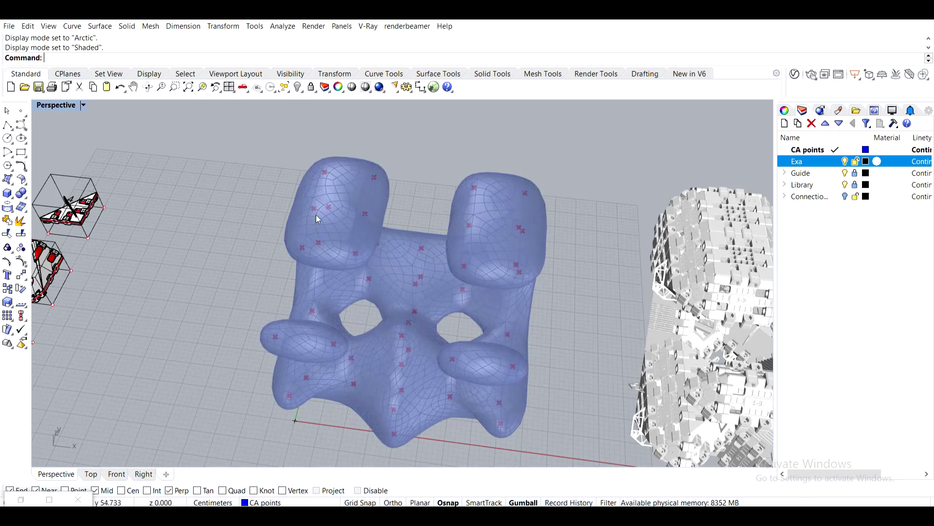
{"action": "scroll", "coordinate": [350, 267], "scroll_direction": "down", "scroll_amount": 4}
{"action": "right_click_drag", "start_coordinate": [340, 292], "coordinate": [507, 316], "text": "shift"}
{"action": "right_click_drag", "start_coordinate": [506, 317], "coordinate": [394, 270]}
{"action": "scroll", "coordinate": [462, 321], "scroll_direction": "down", "scroll_amount": 3}
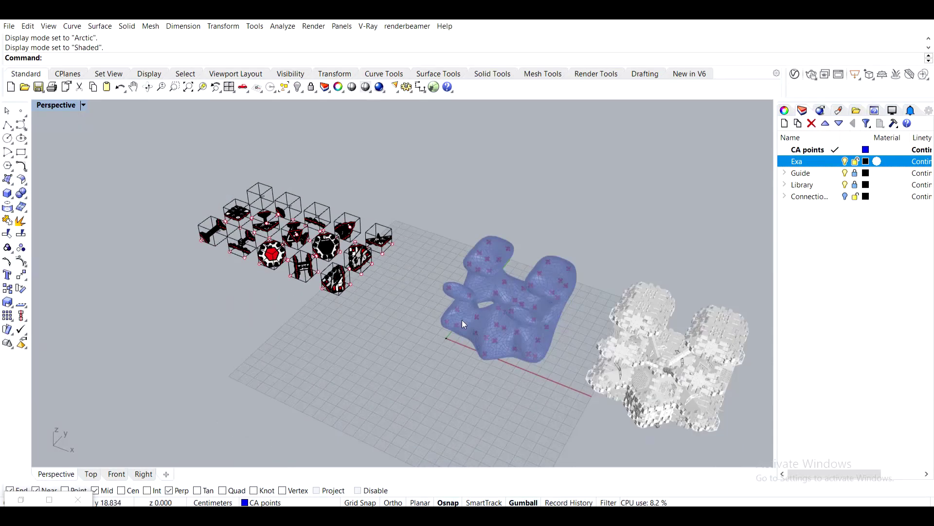
{"action": "right_click_drag", "start_coordinate": [462, 320], "coordinate": [394, 299], "text": "shift"}
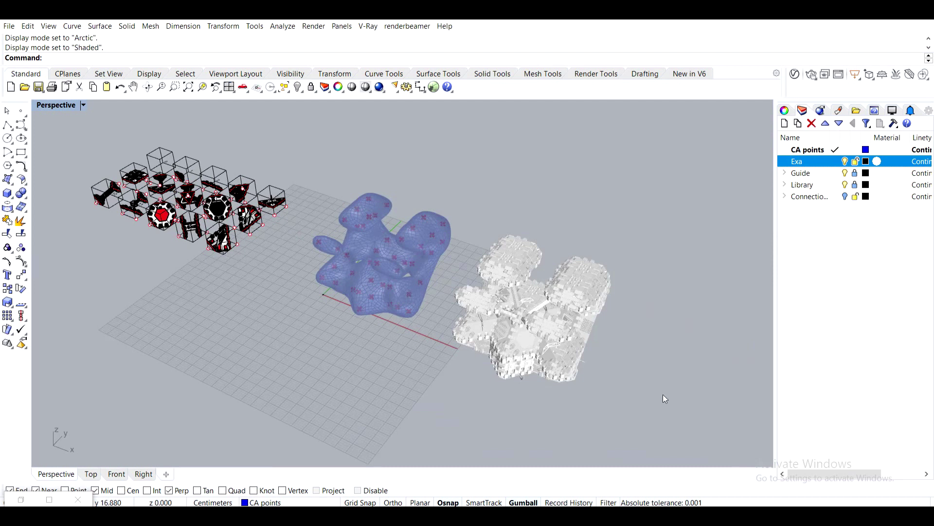
{"action": "right_click_drag", "start_coordinate": [484, 341], "coordinate": [345, 310]}
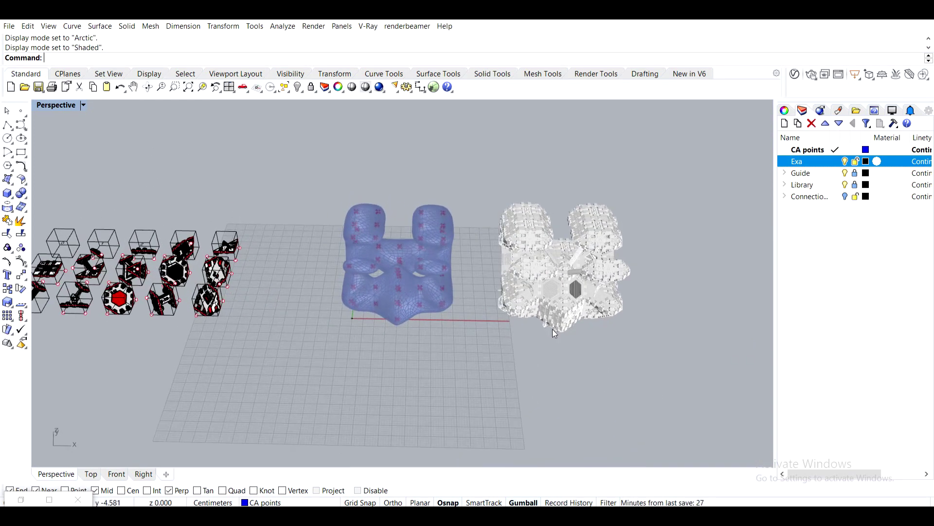